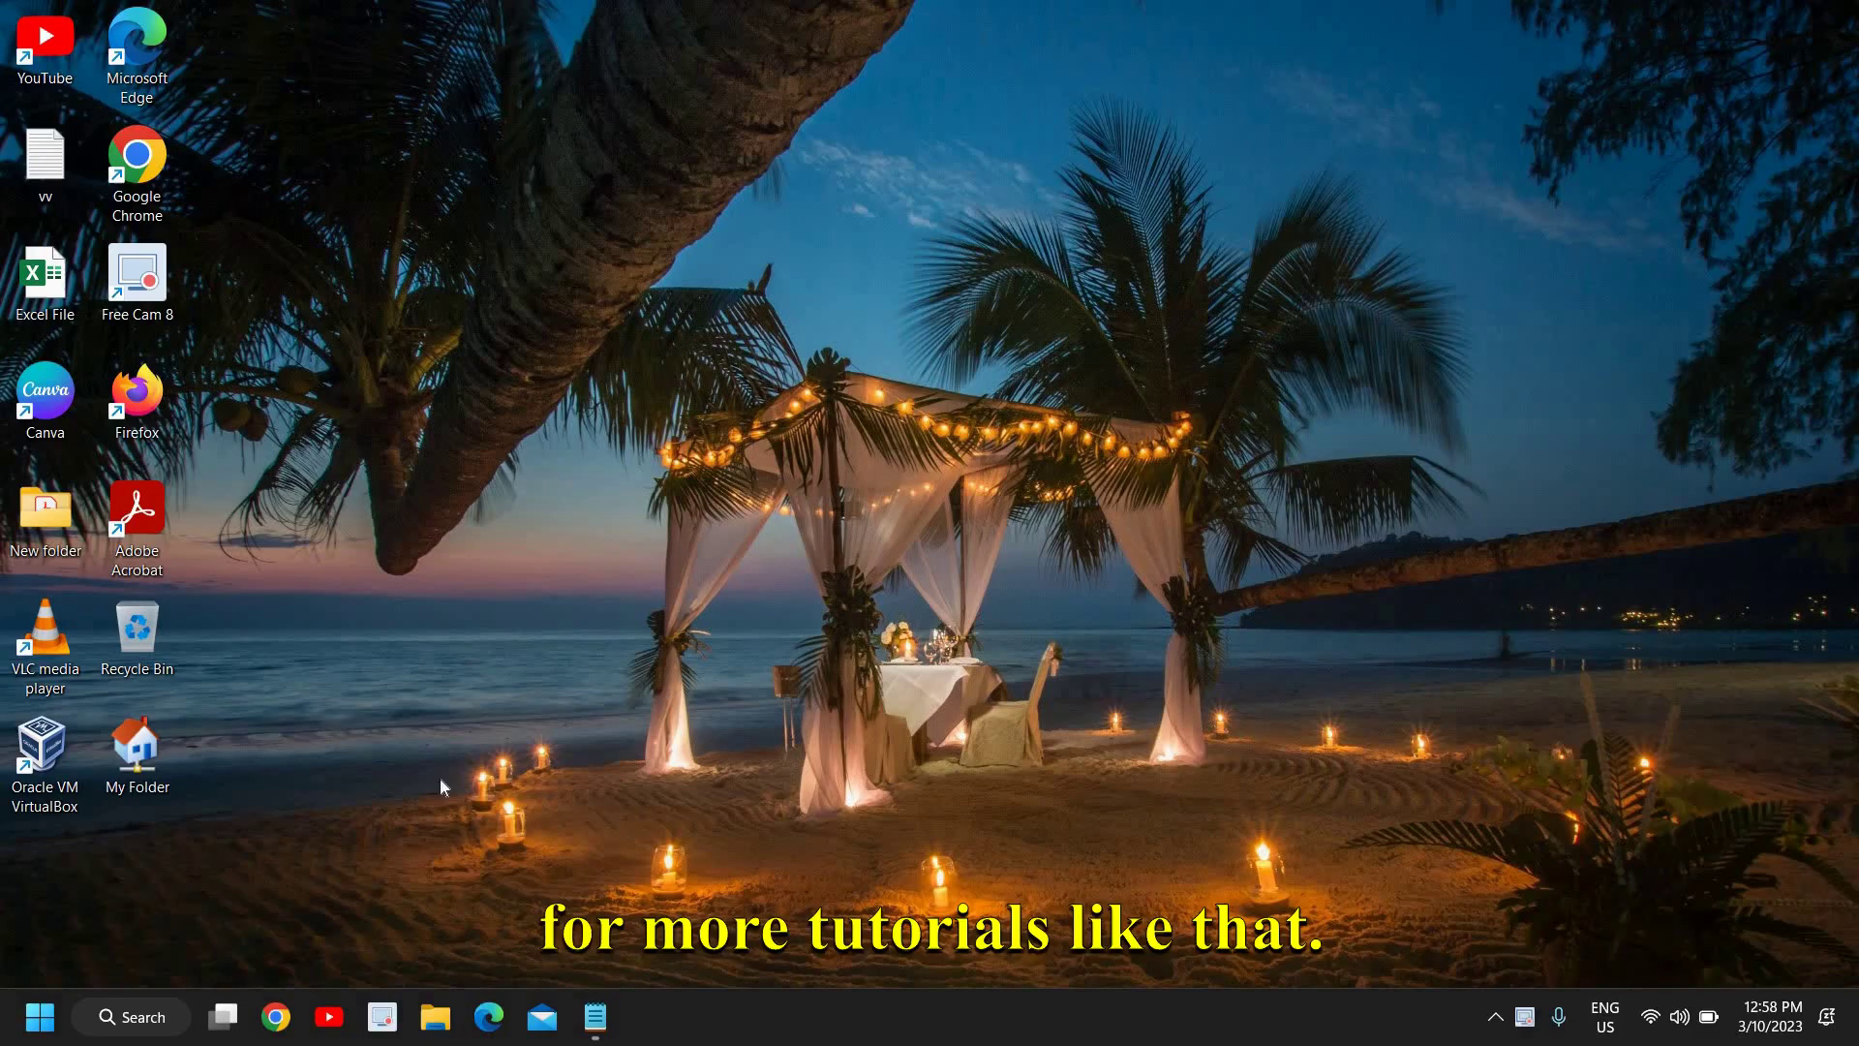
Step: Launch Chrome and open Settings at the Privacy and security page
{"action": "left_click", "coordinate": [276, 1016]}
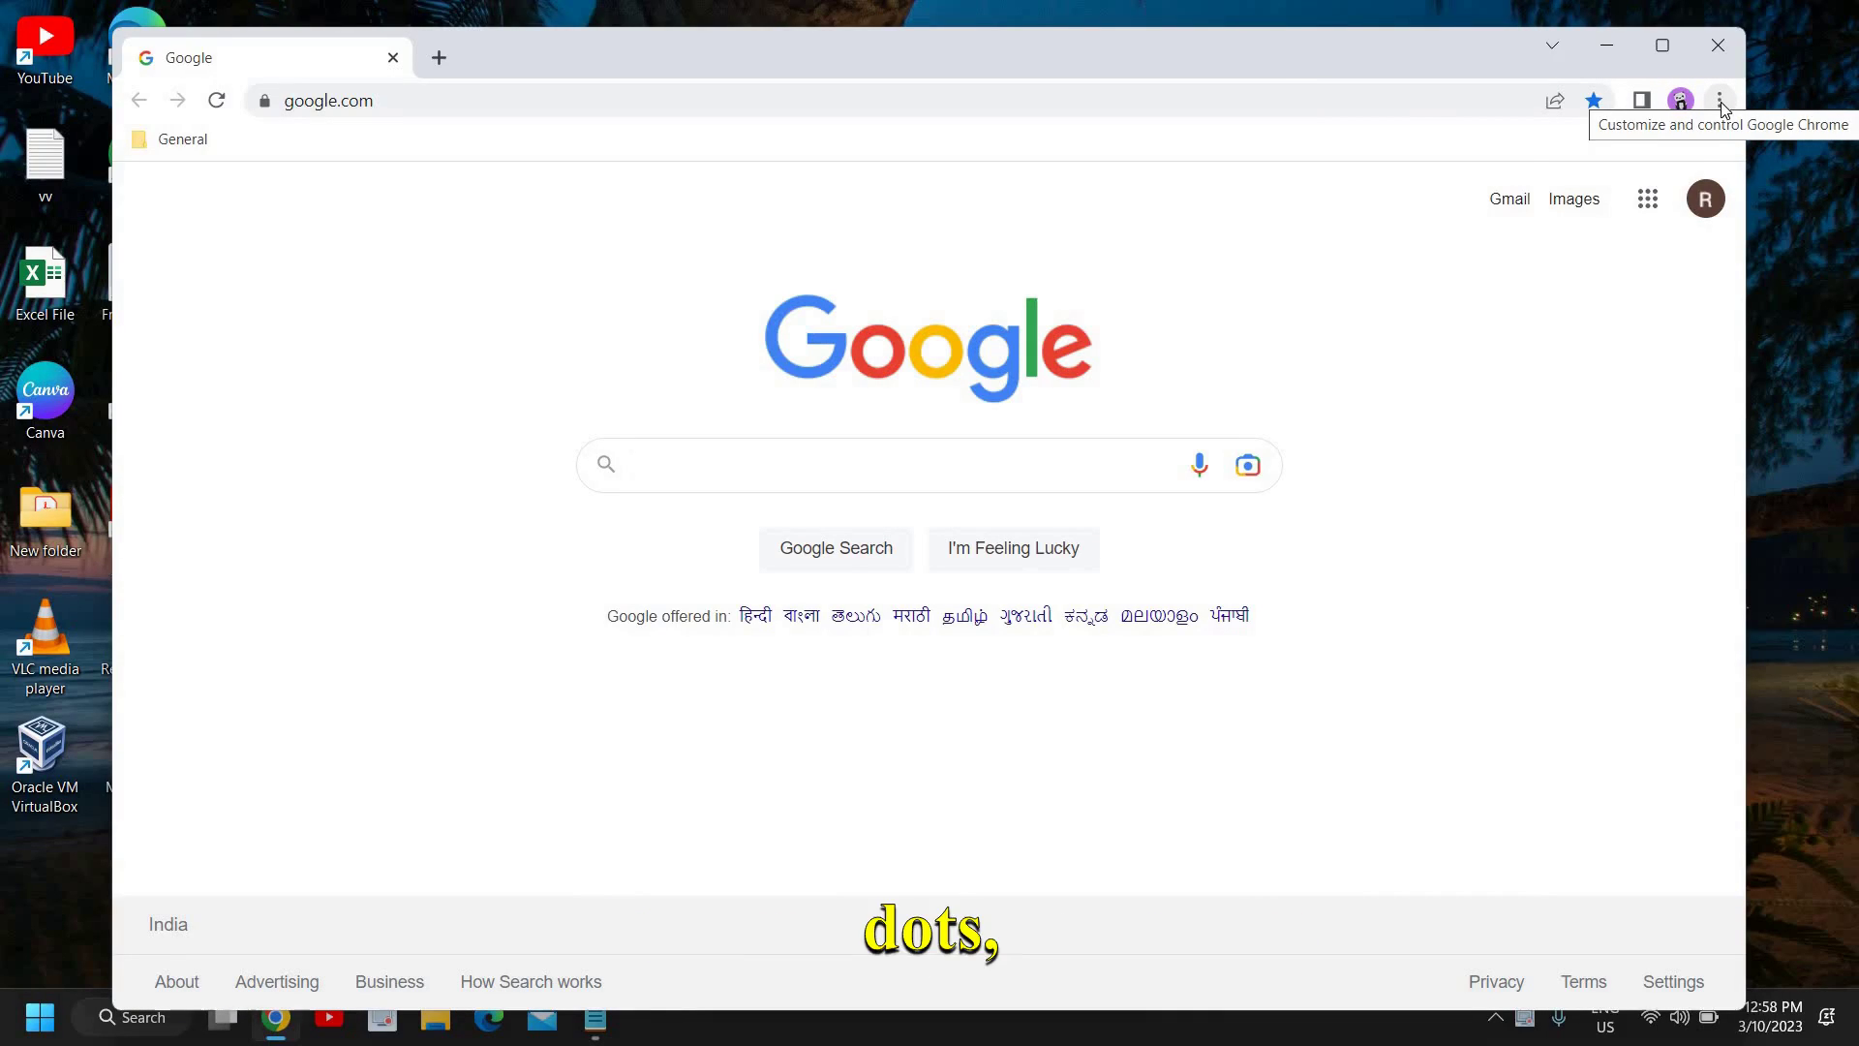
{"action": "left_click", "coordinate": [1721, 100]}
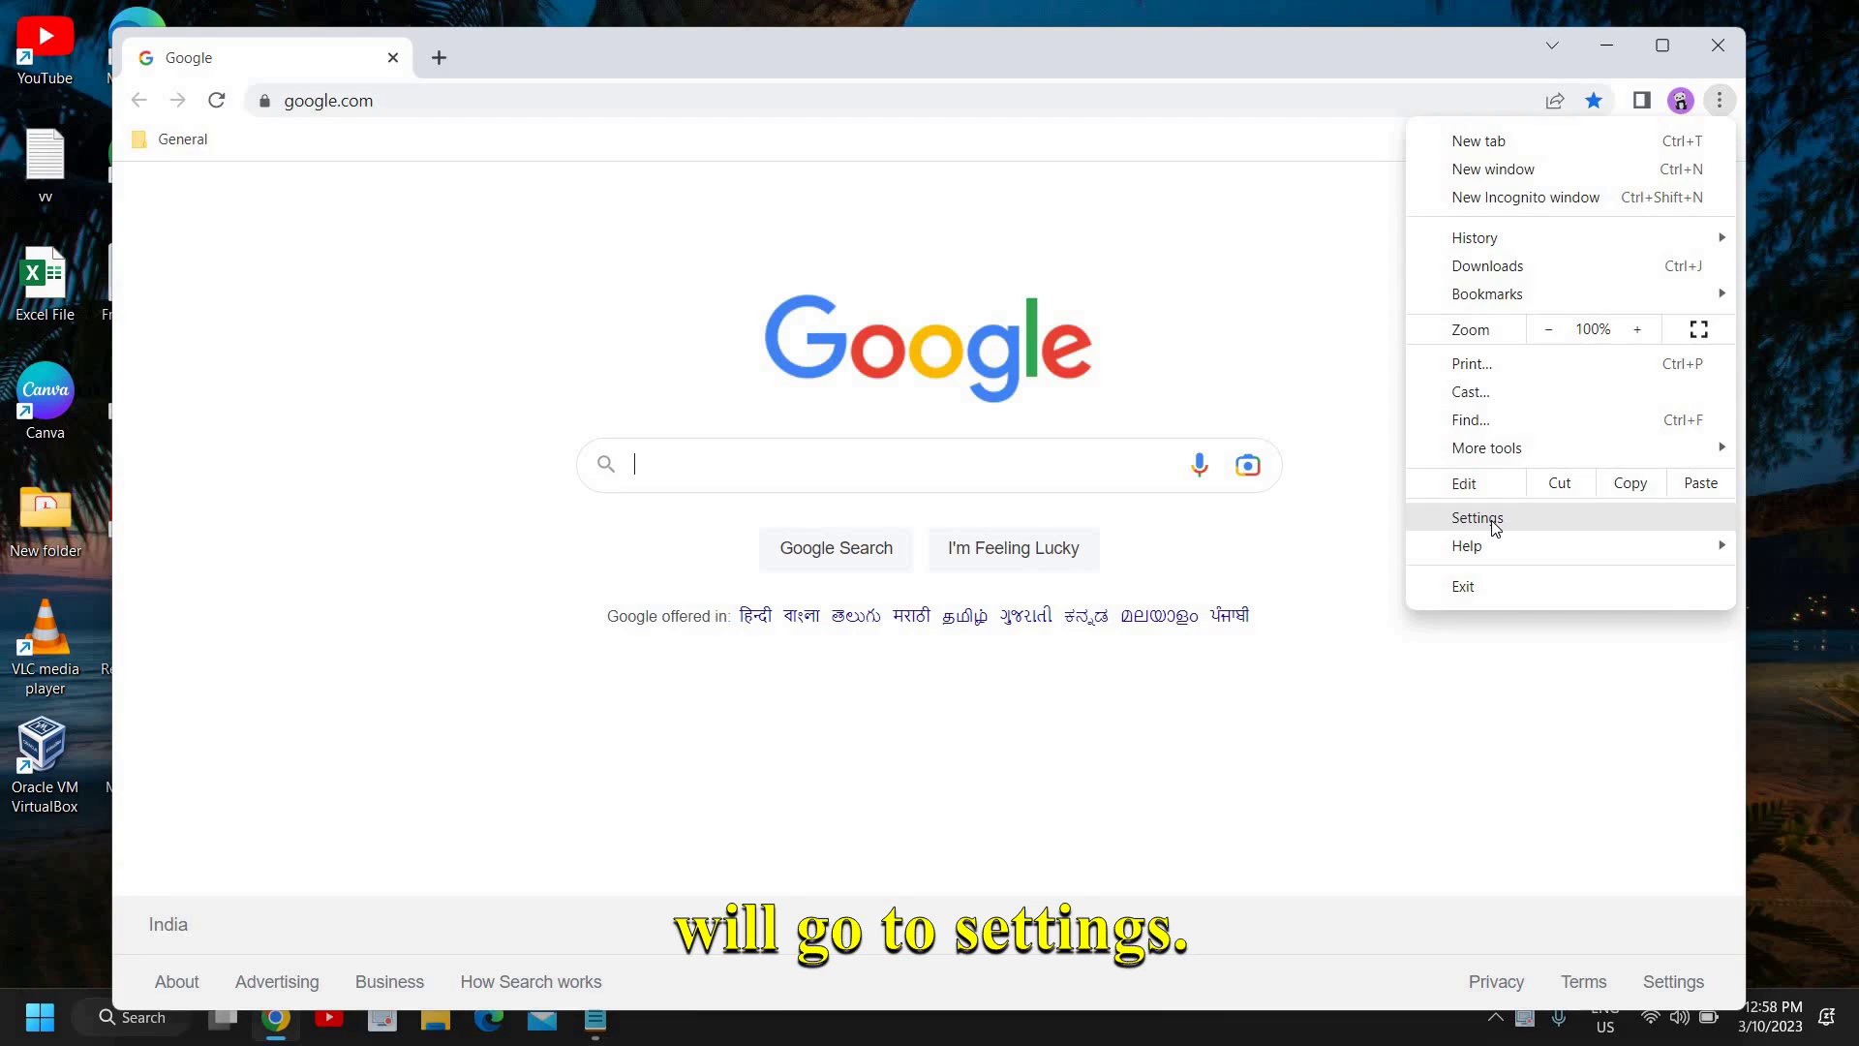
{"action": "left_click", "coordinate": [1479, 518]}
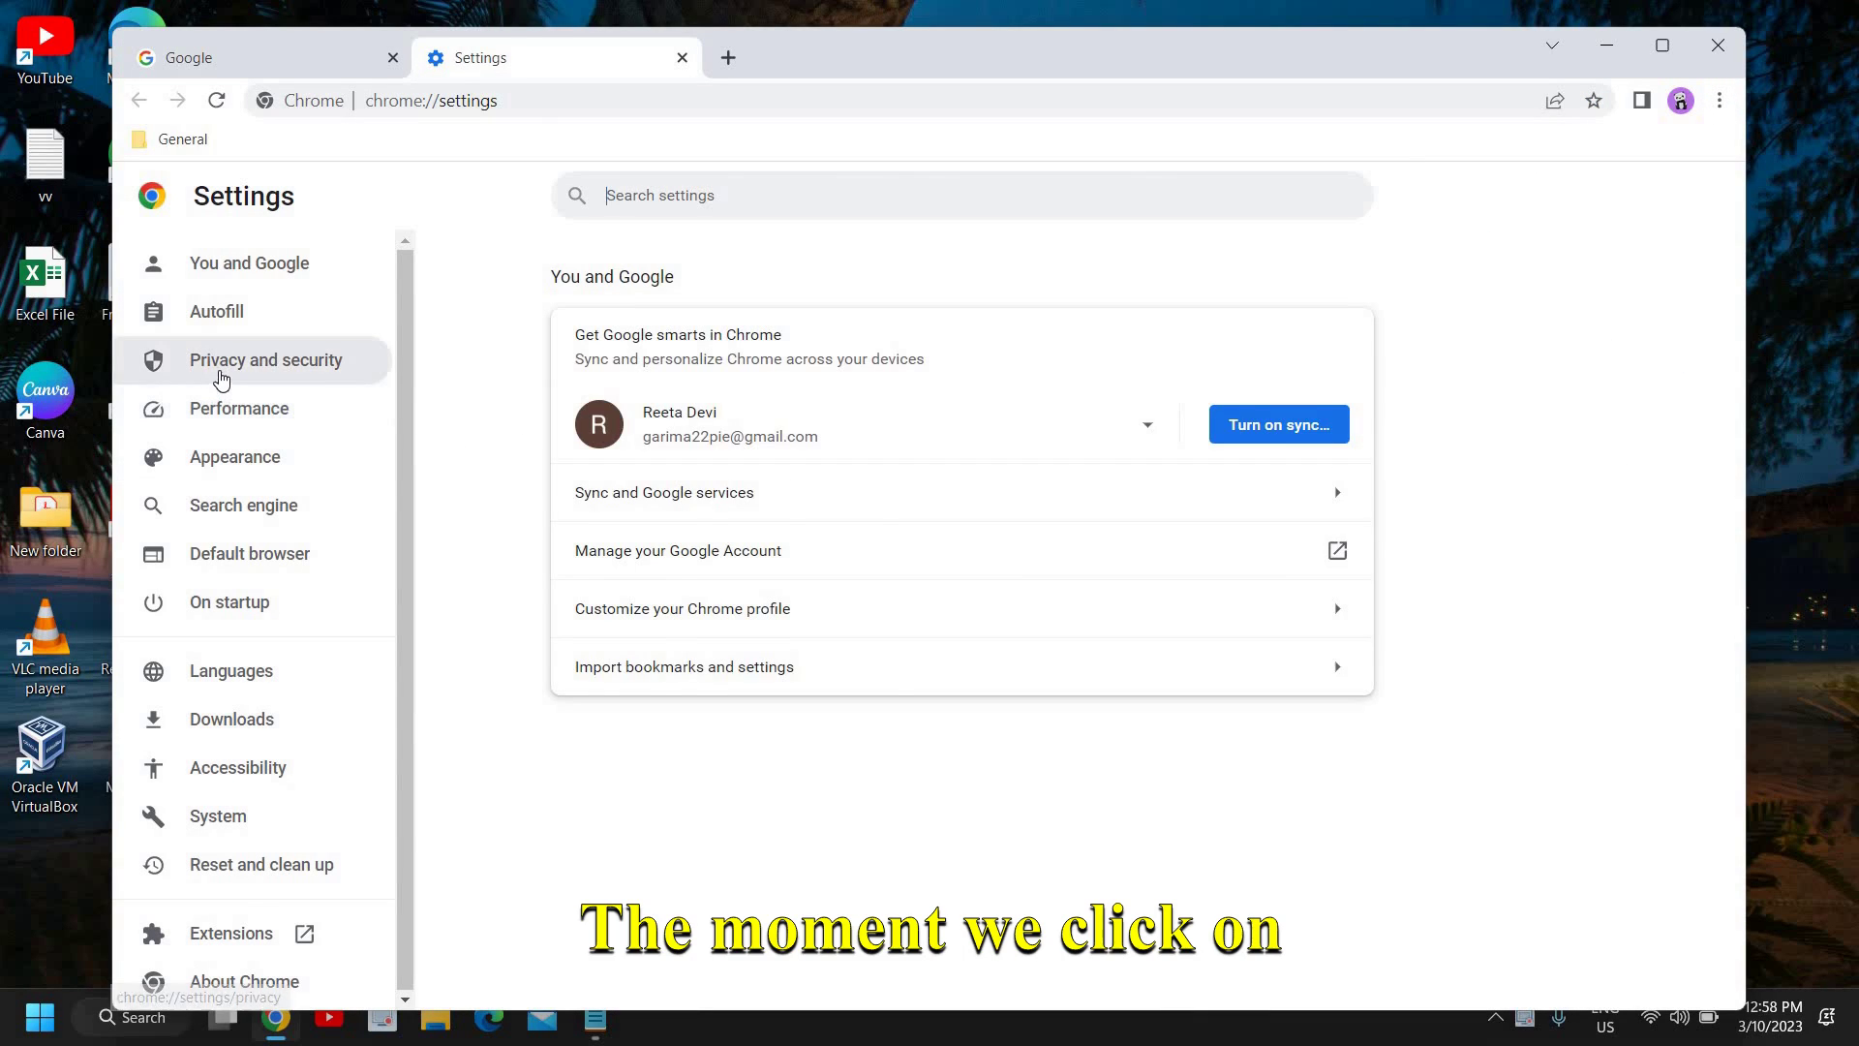
{"action": "left_click", "coordinate": [222, 379]}
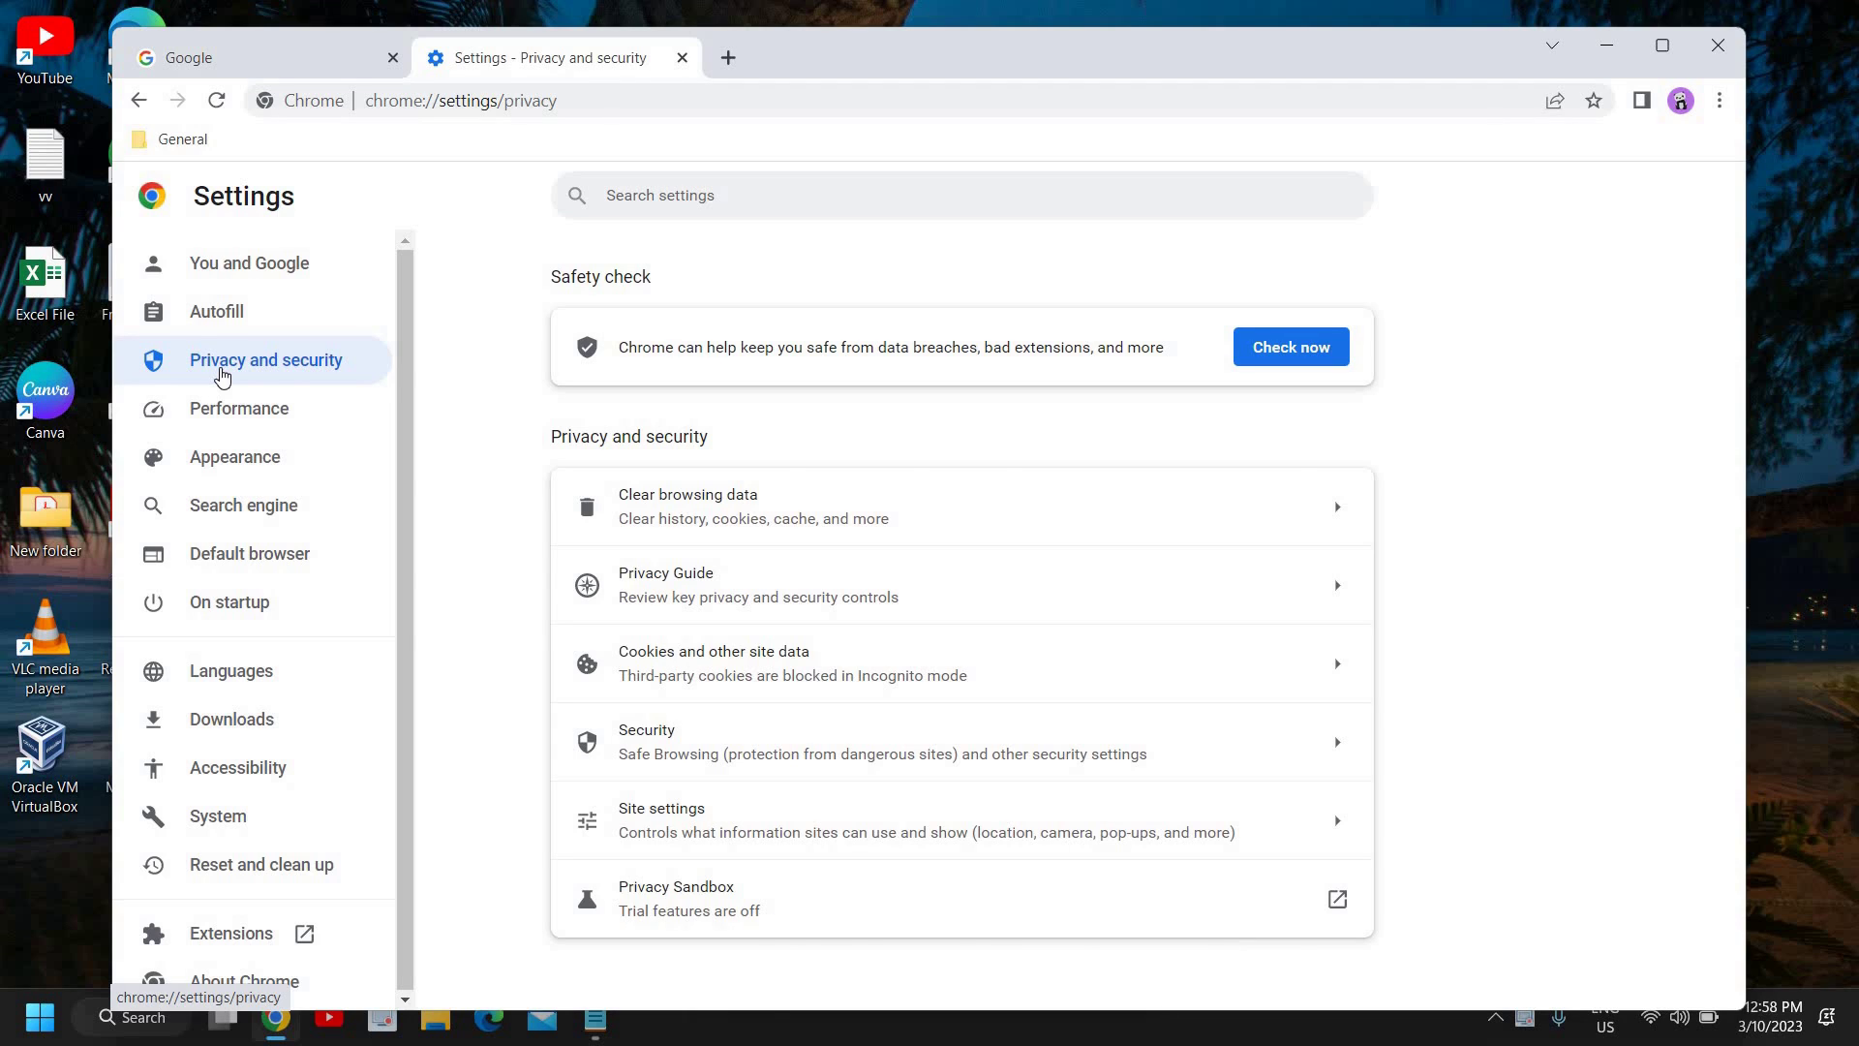
Step: Open the Security page and scroll down to the Use secure DNS option
{"action": "left_click", "coordinate": [806, 765]}
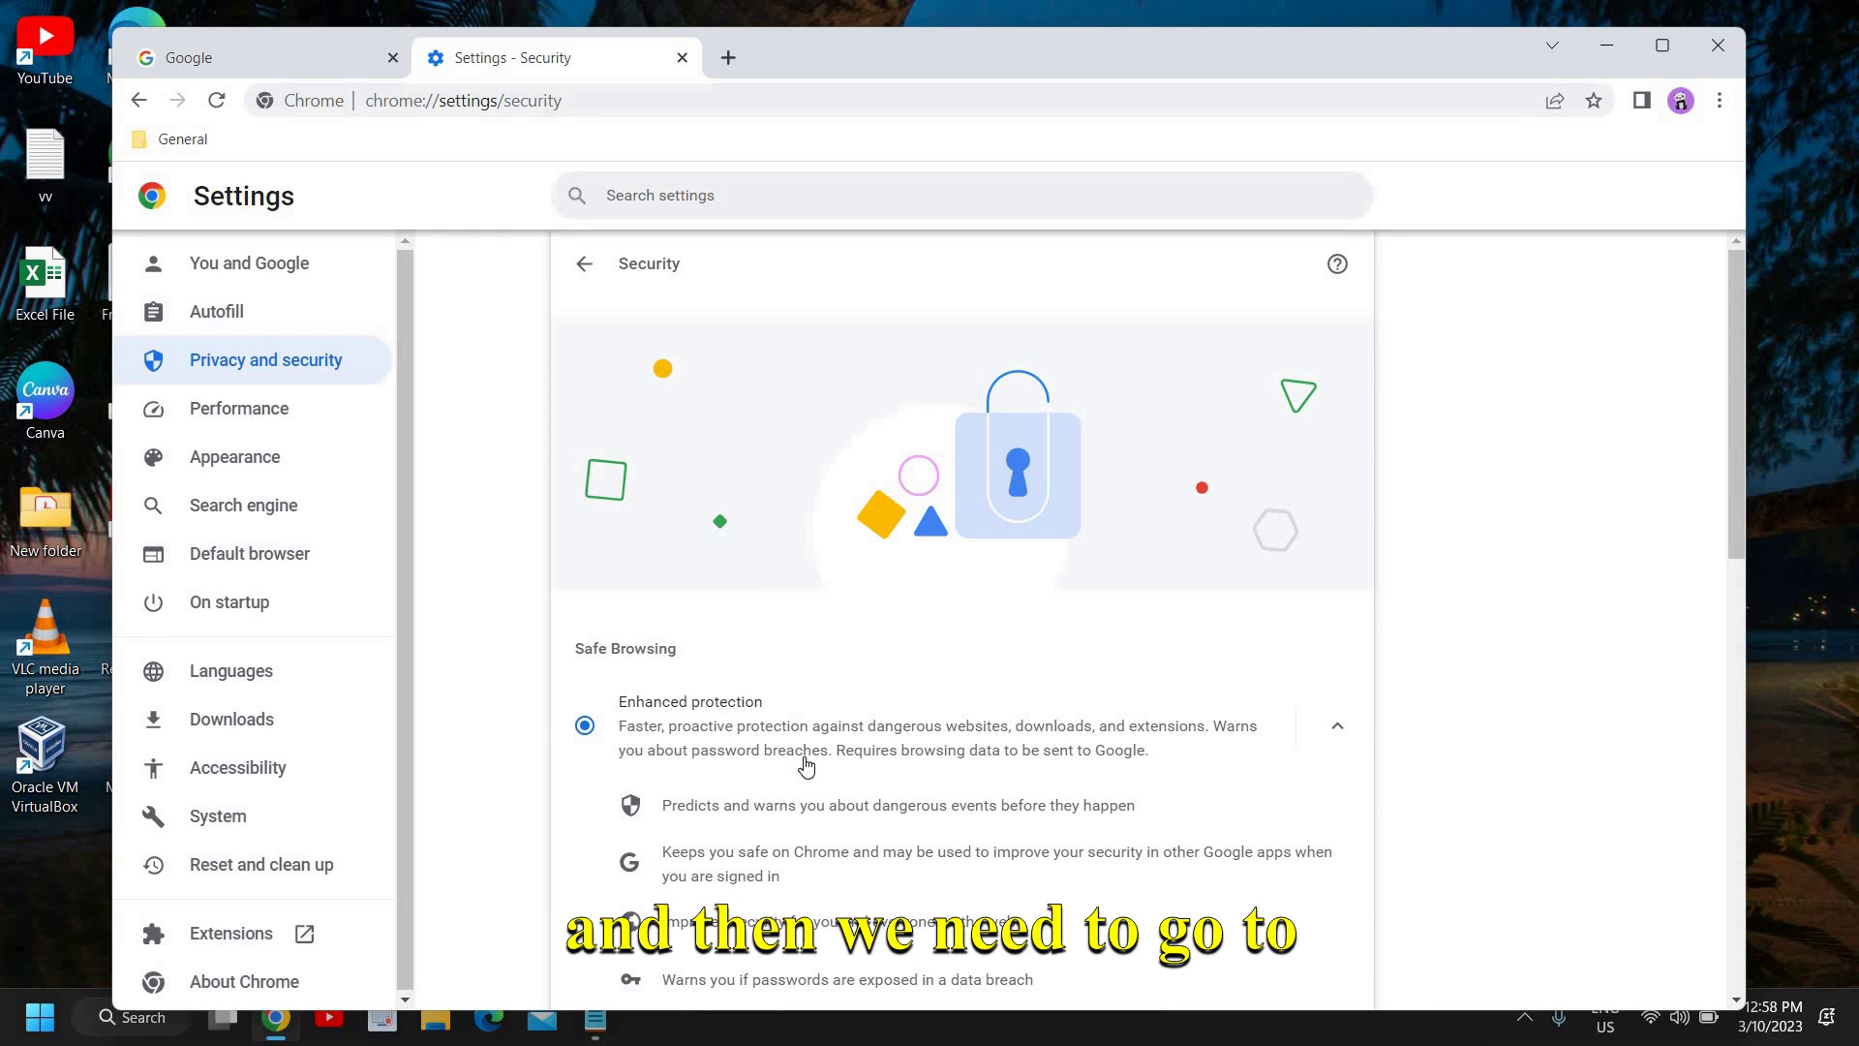
{"action": "scroll", "coordinate": [806, 765], "scroll_direction": "down", "scroll_amount": 4}
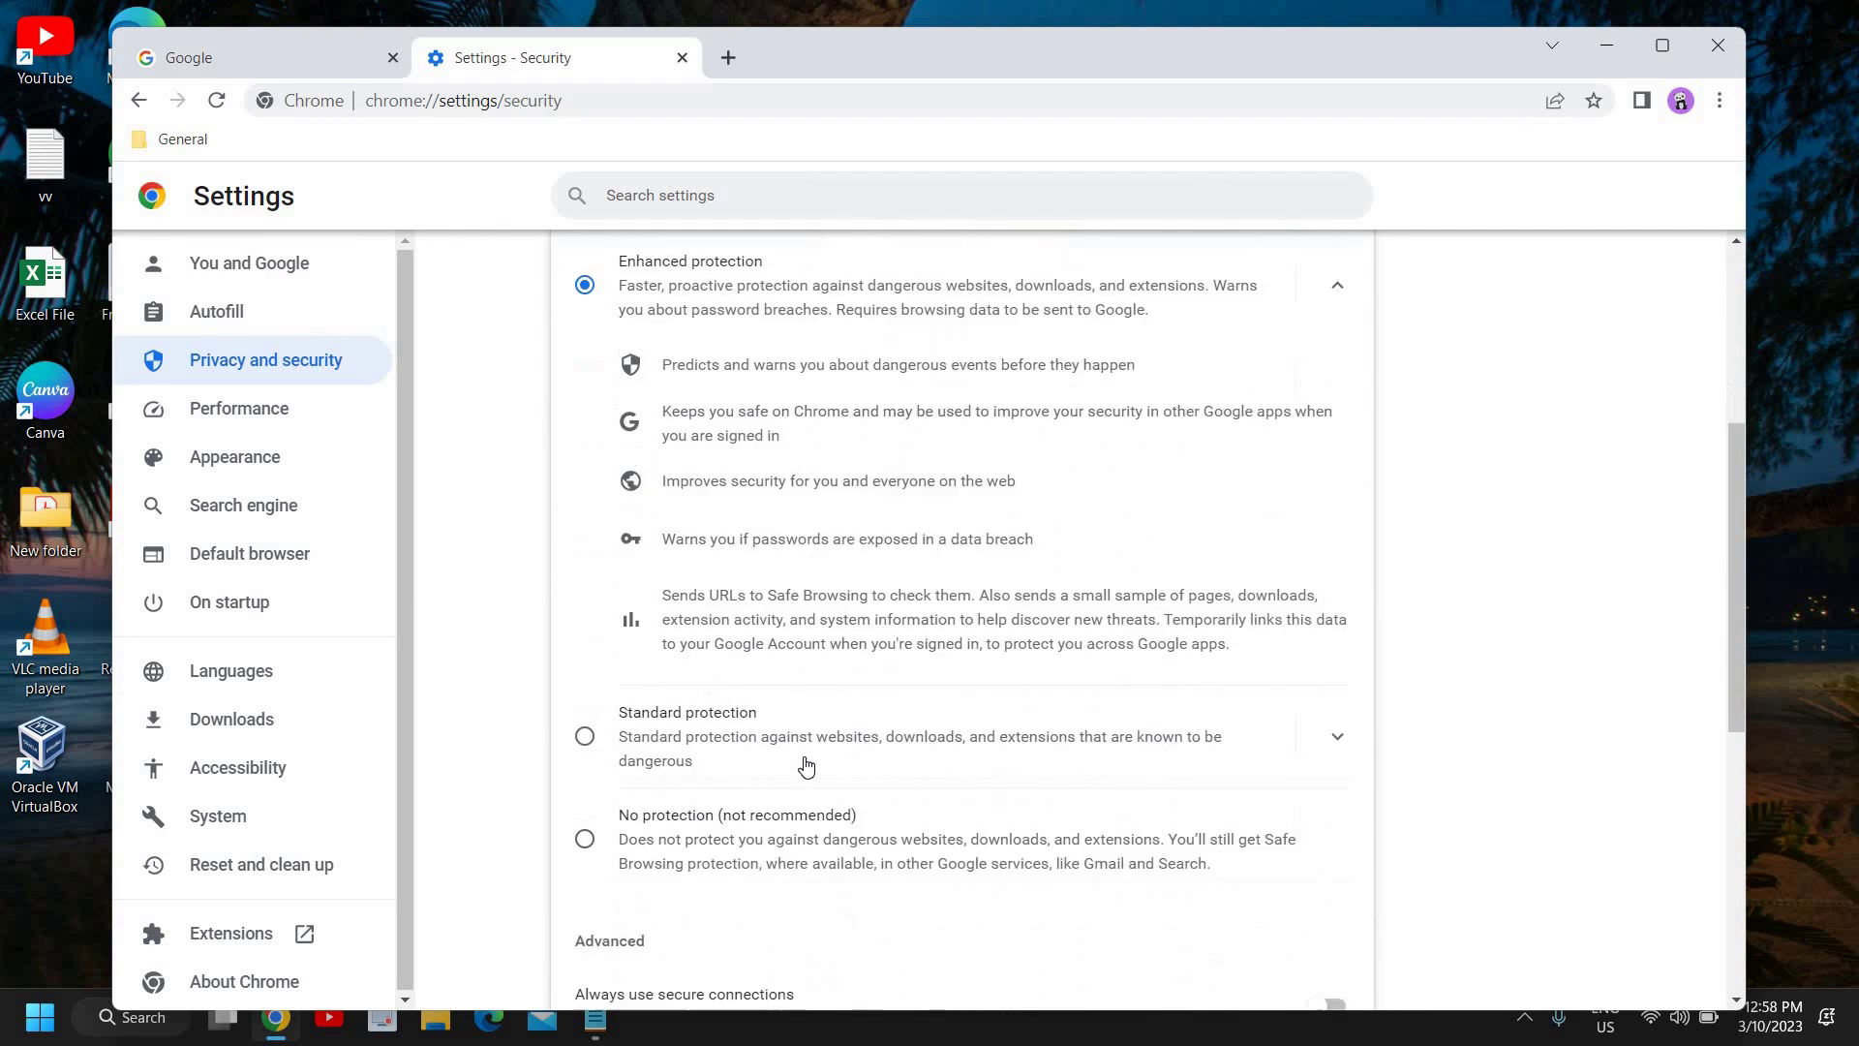
{"action": "scroll", "coordinate": [806, 765], "scroll_direction": "down", "scroll_amount": 3}
{"action": "scroll", "coordinate": [806, 765], "scroll_direction": "down", "scroll_amount": 4}
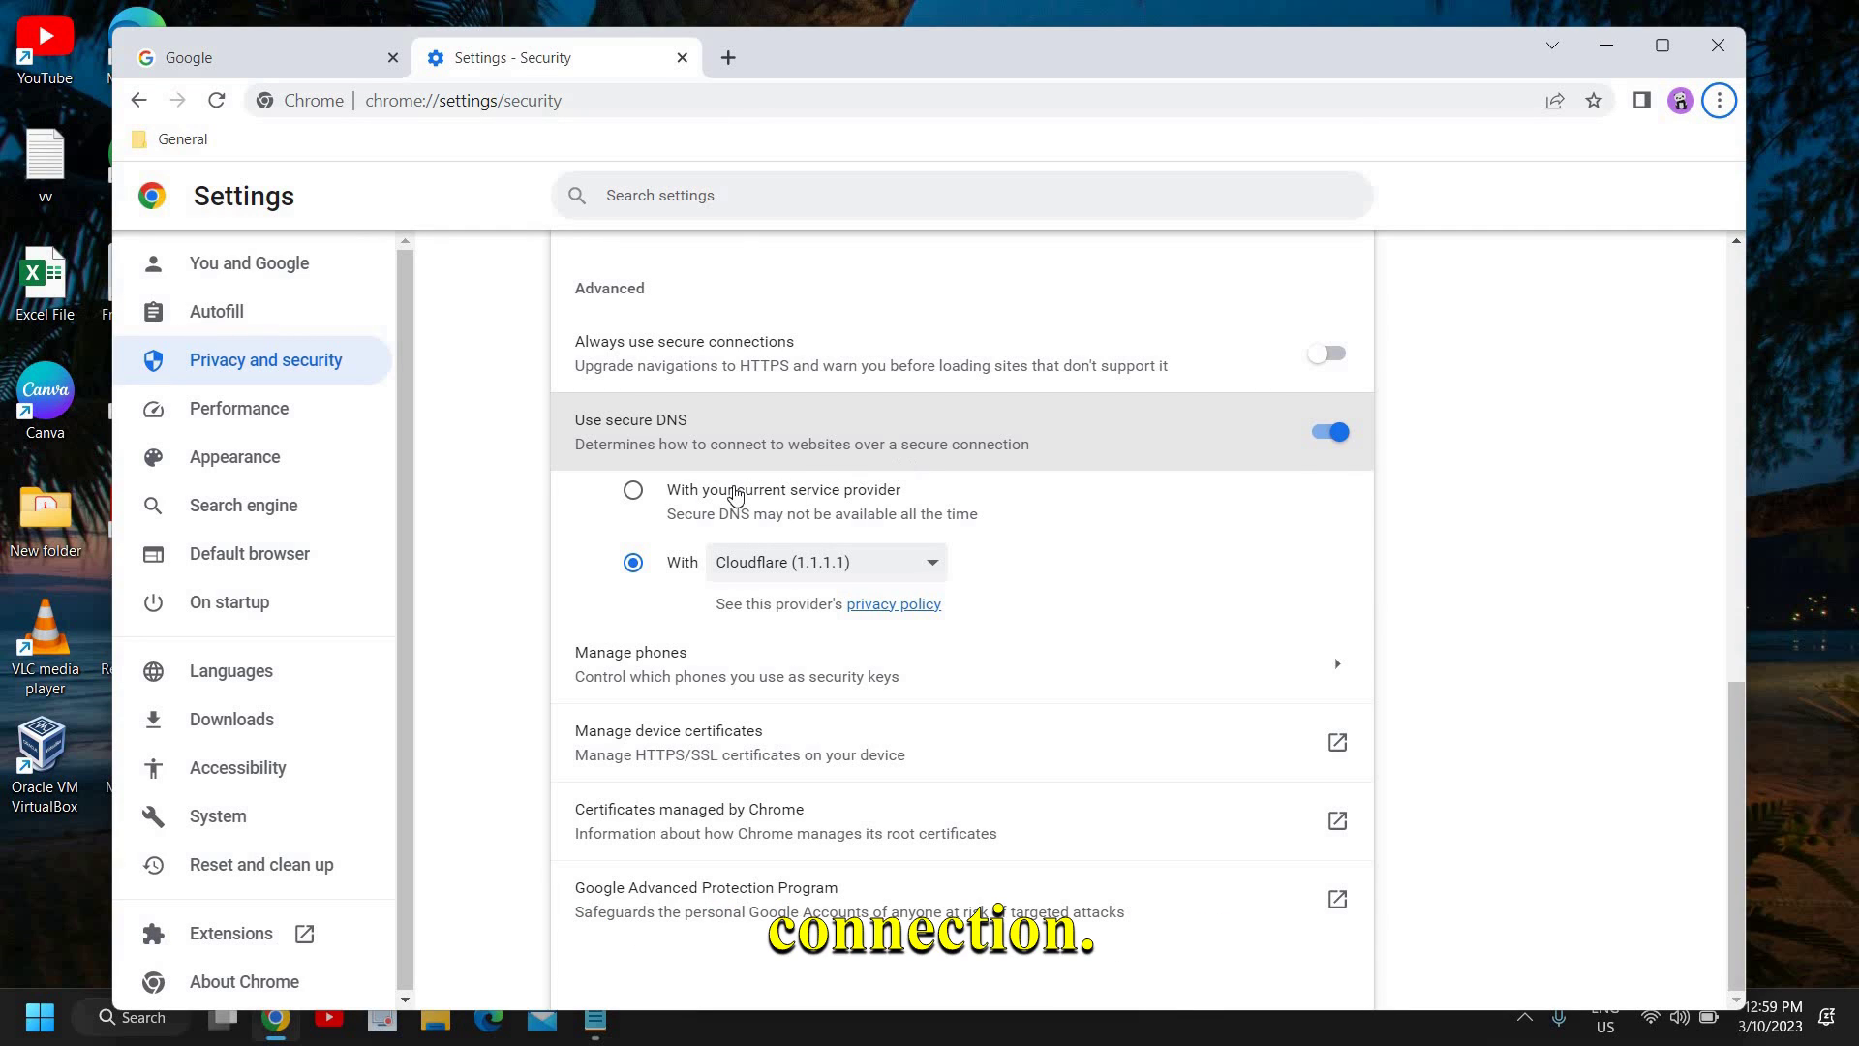
Step: Set secure DNS to a chosen provider, try Google Public DNS, and settle on Cloudflare (1.1.1.1)
{"action": "left_click", "coordinate": [637, 494]}
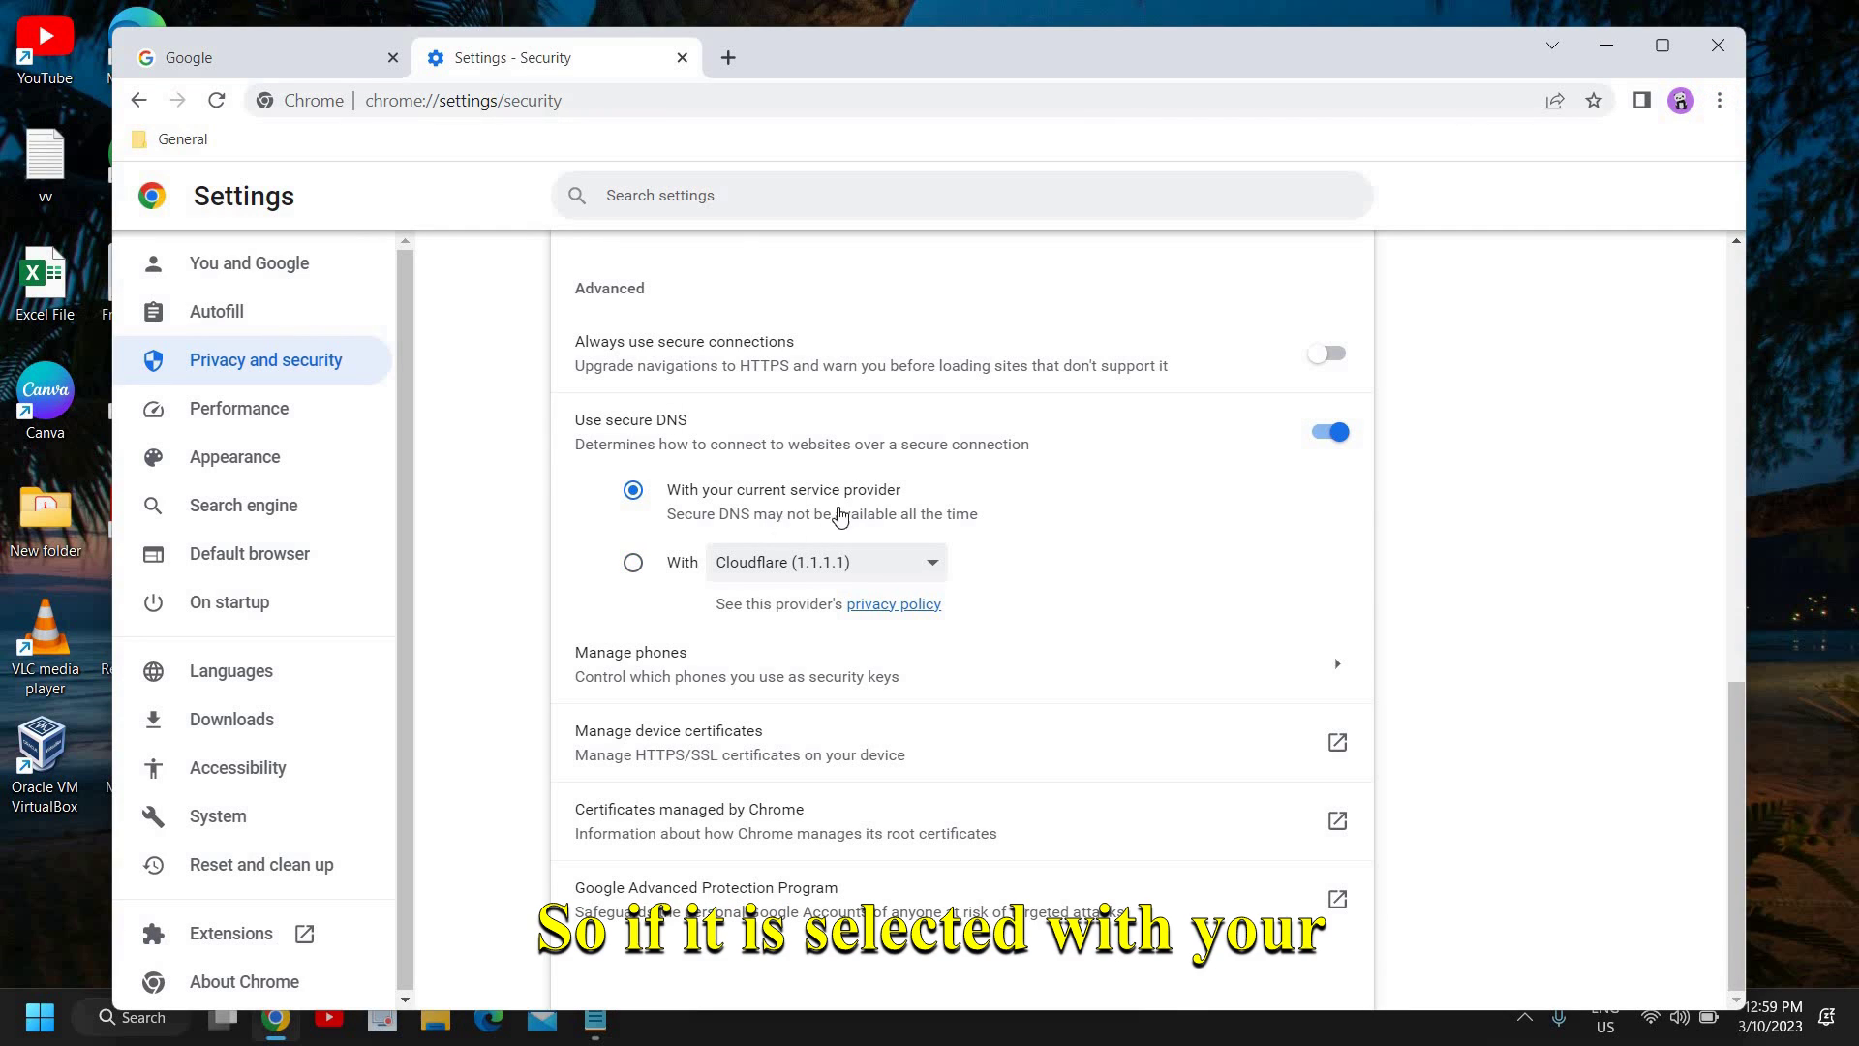
{"action": "left_click", "coordinate": [631, 564]}
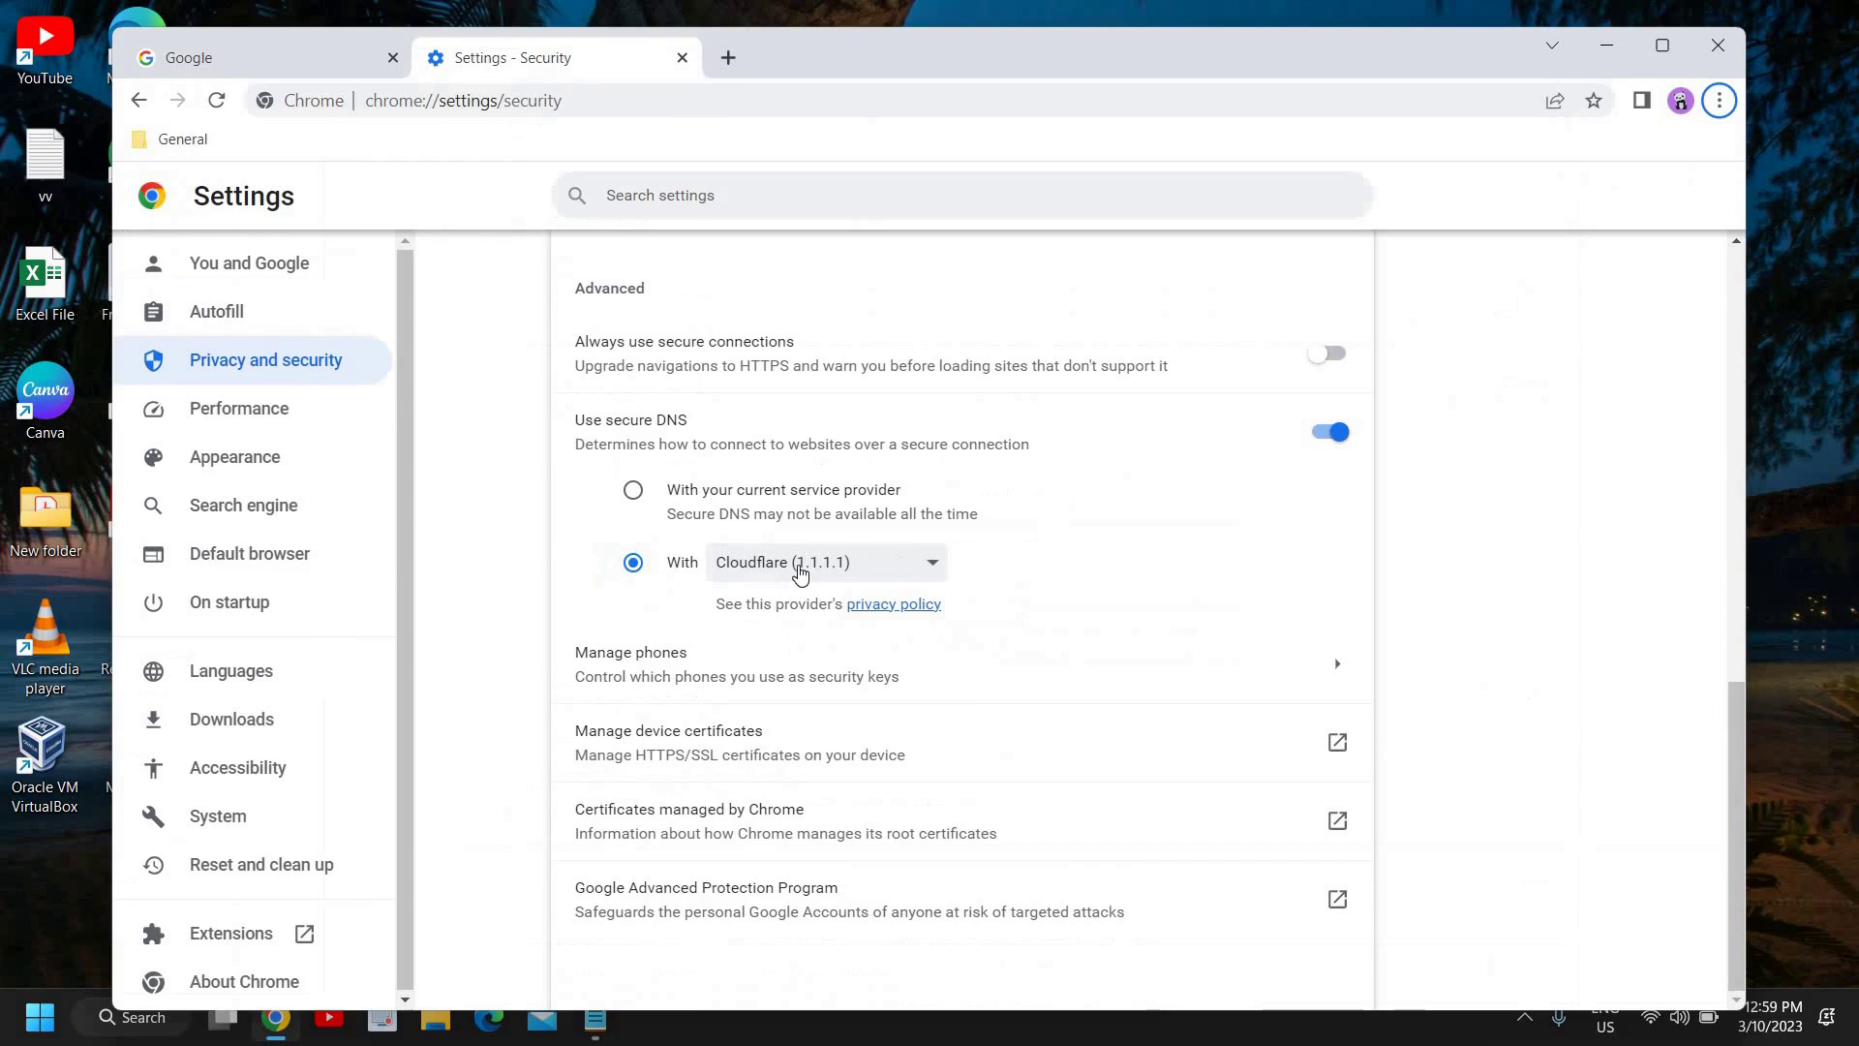
{"action": "left_click", "coordinate": [803, 570]}
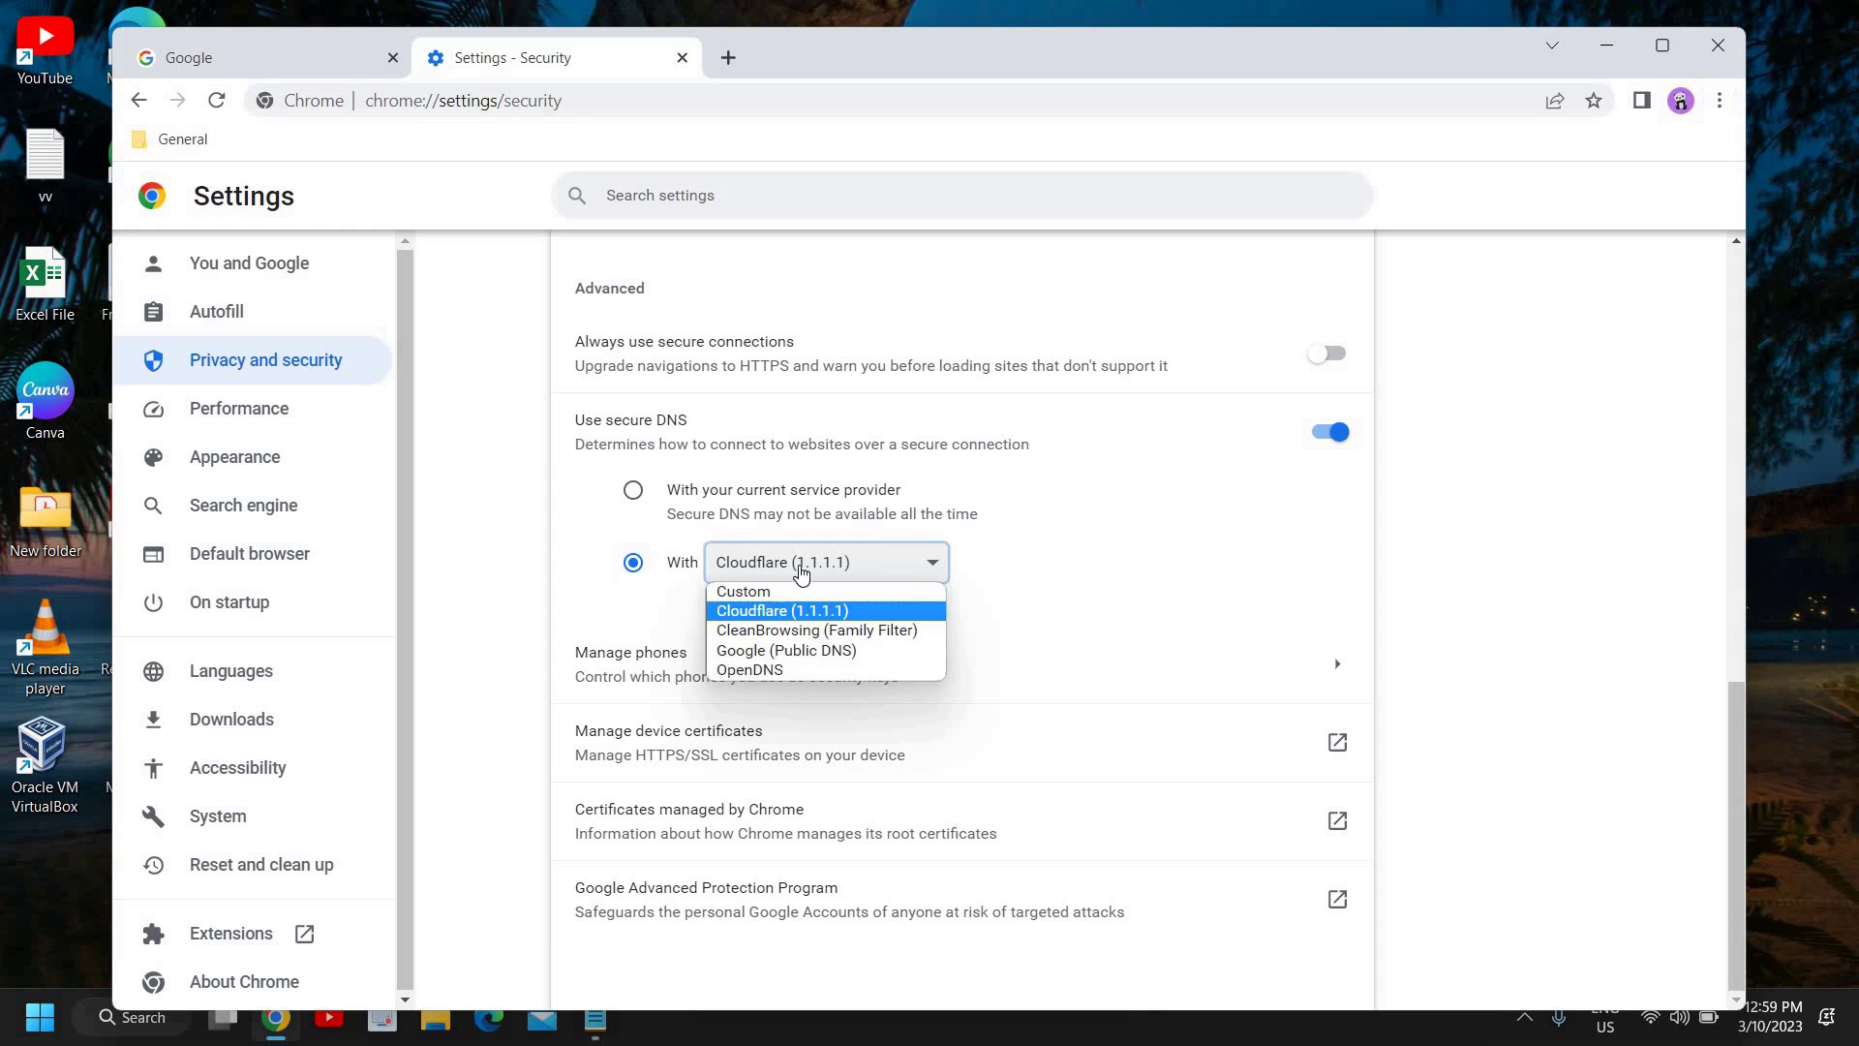
{"action": "left_click", "coordinate": [838, 651]}
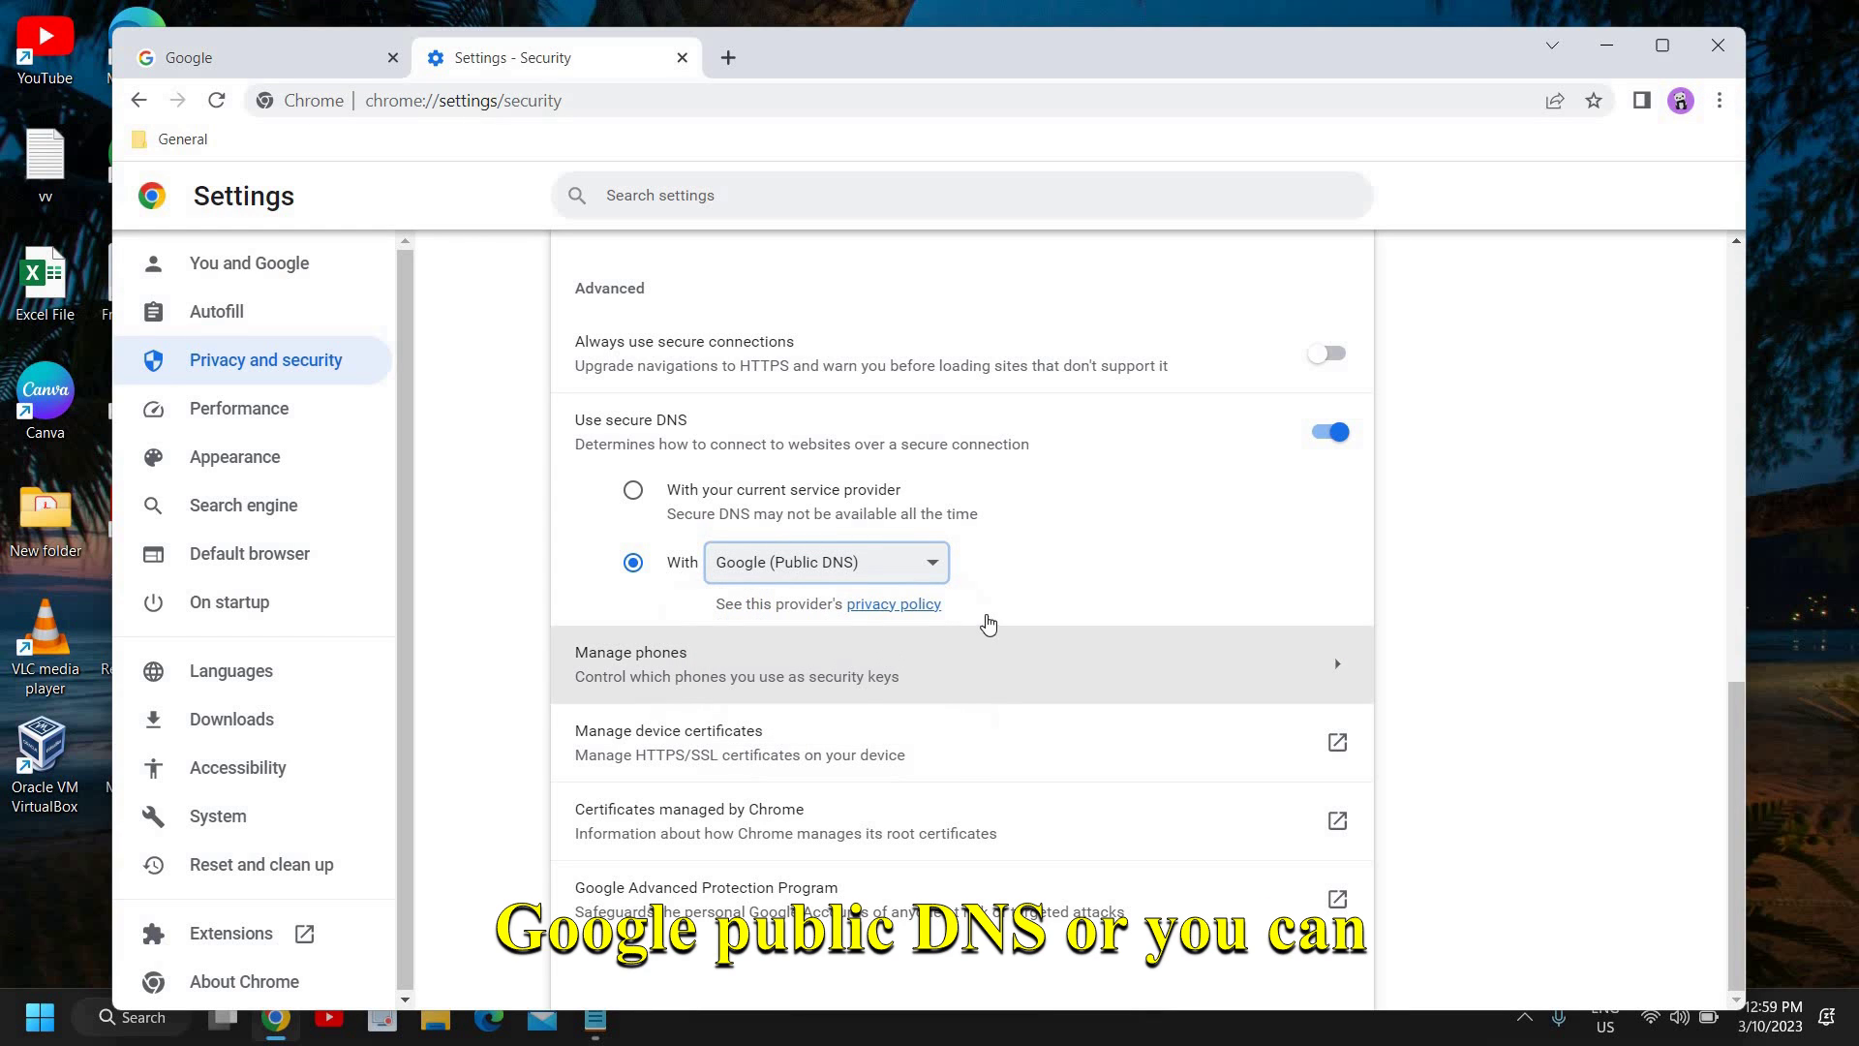
{"action": "left_click", "coordinate": [826, 579]}
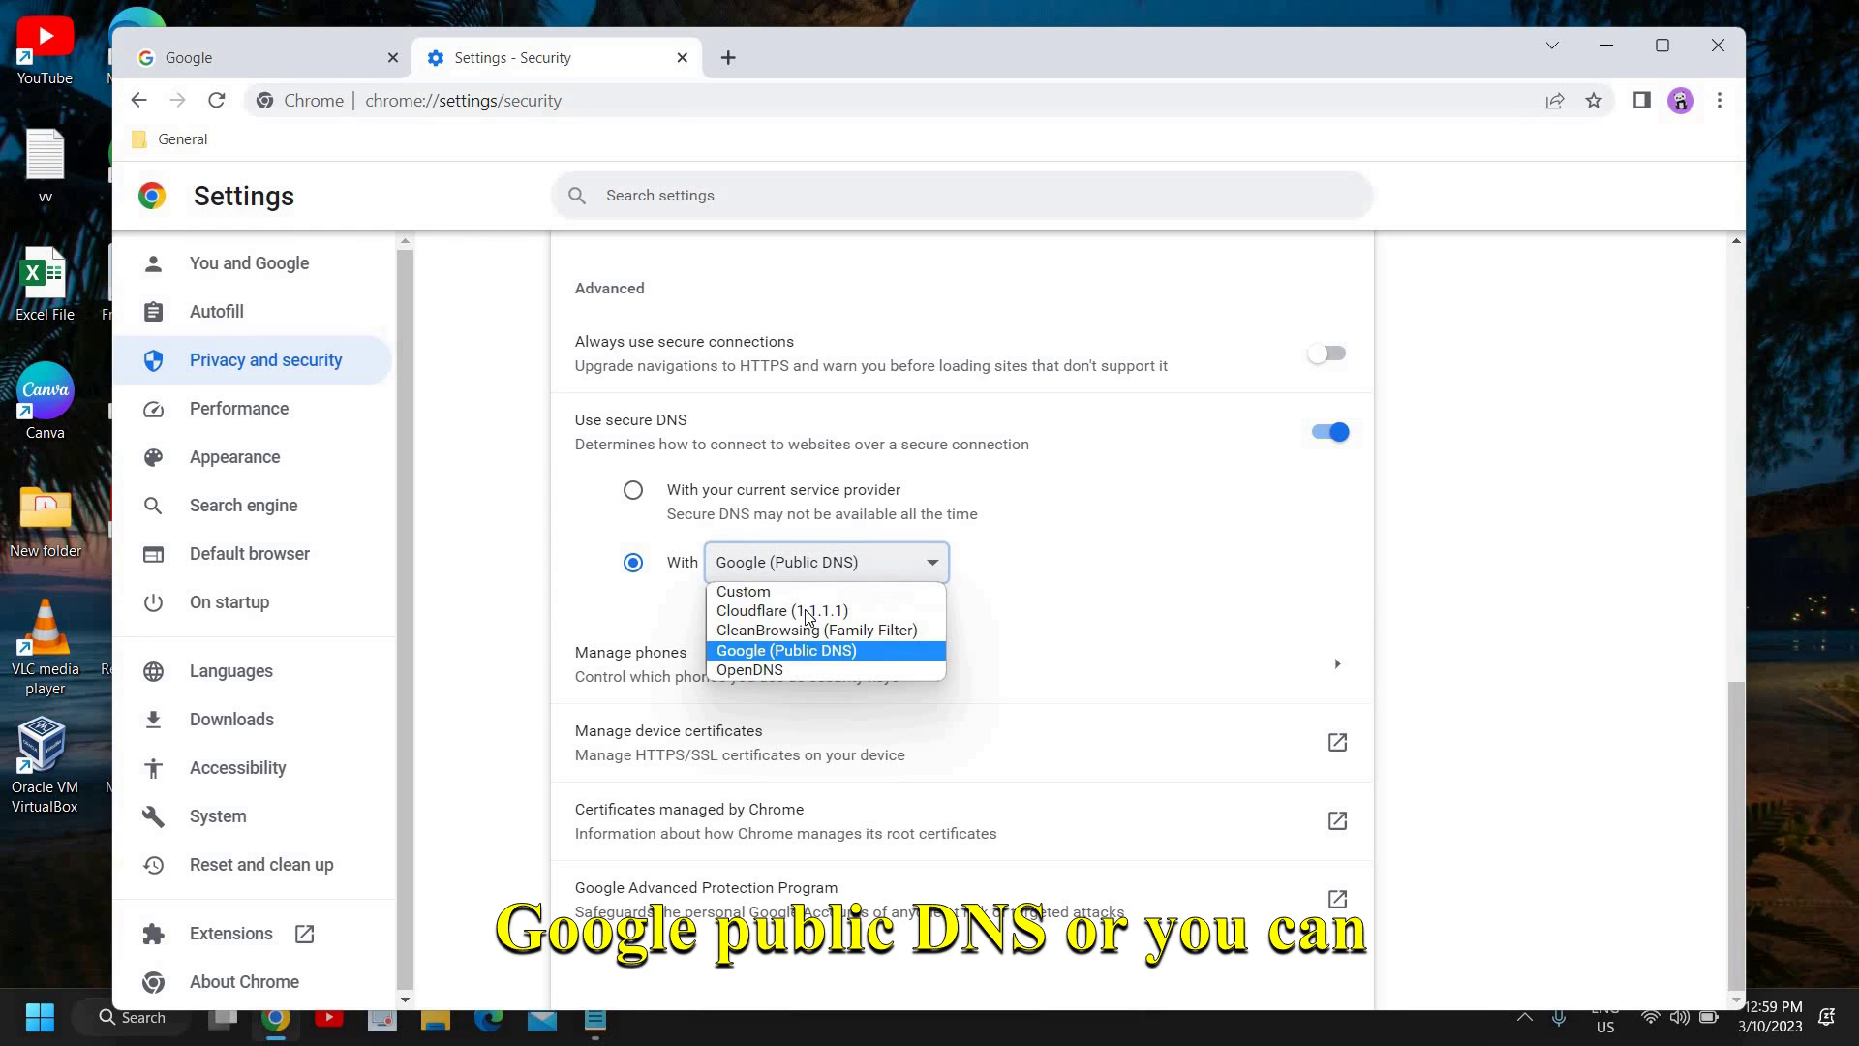
{"action": "left_click", "coordinate": [766, 616]}
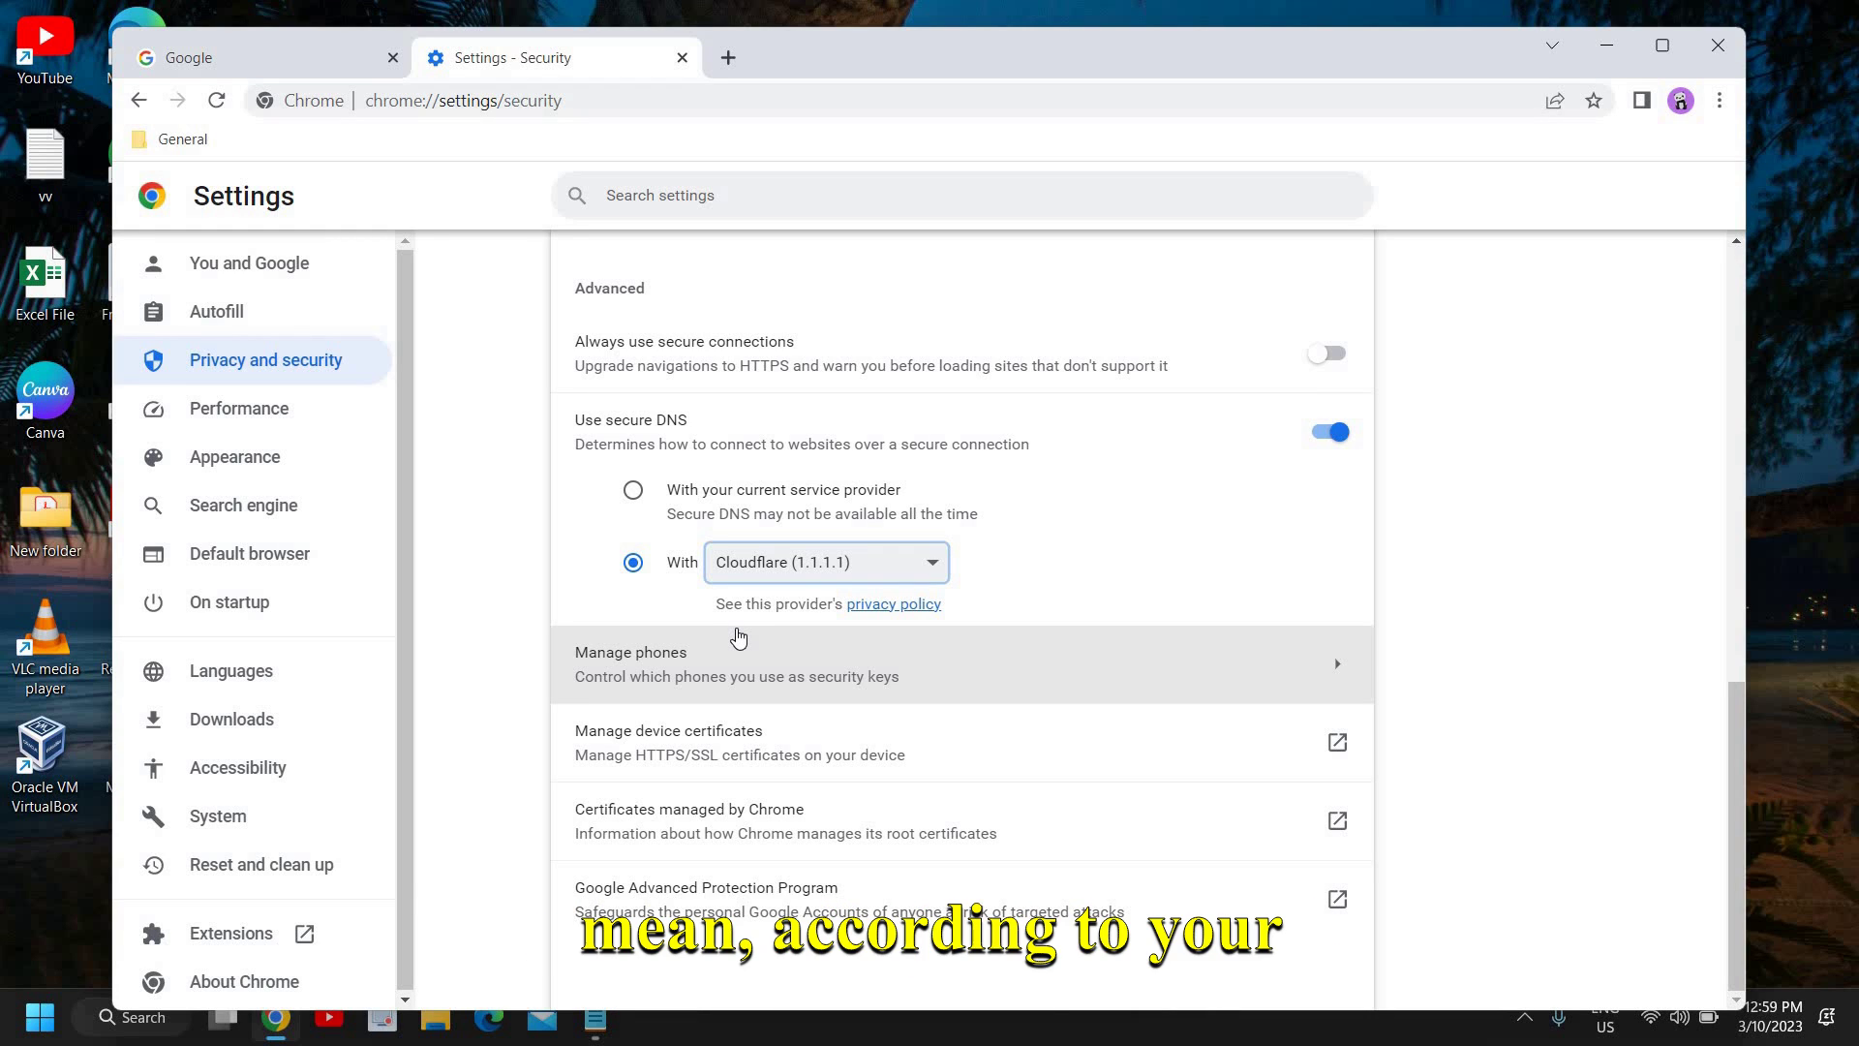
{"action": "left_click", "coordinate": [809, 569]}
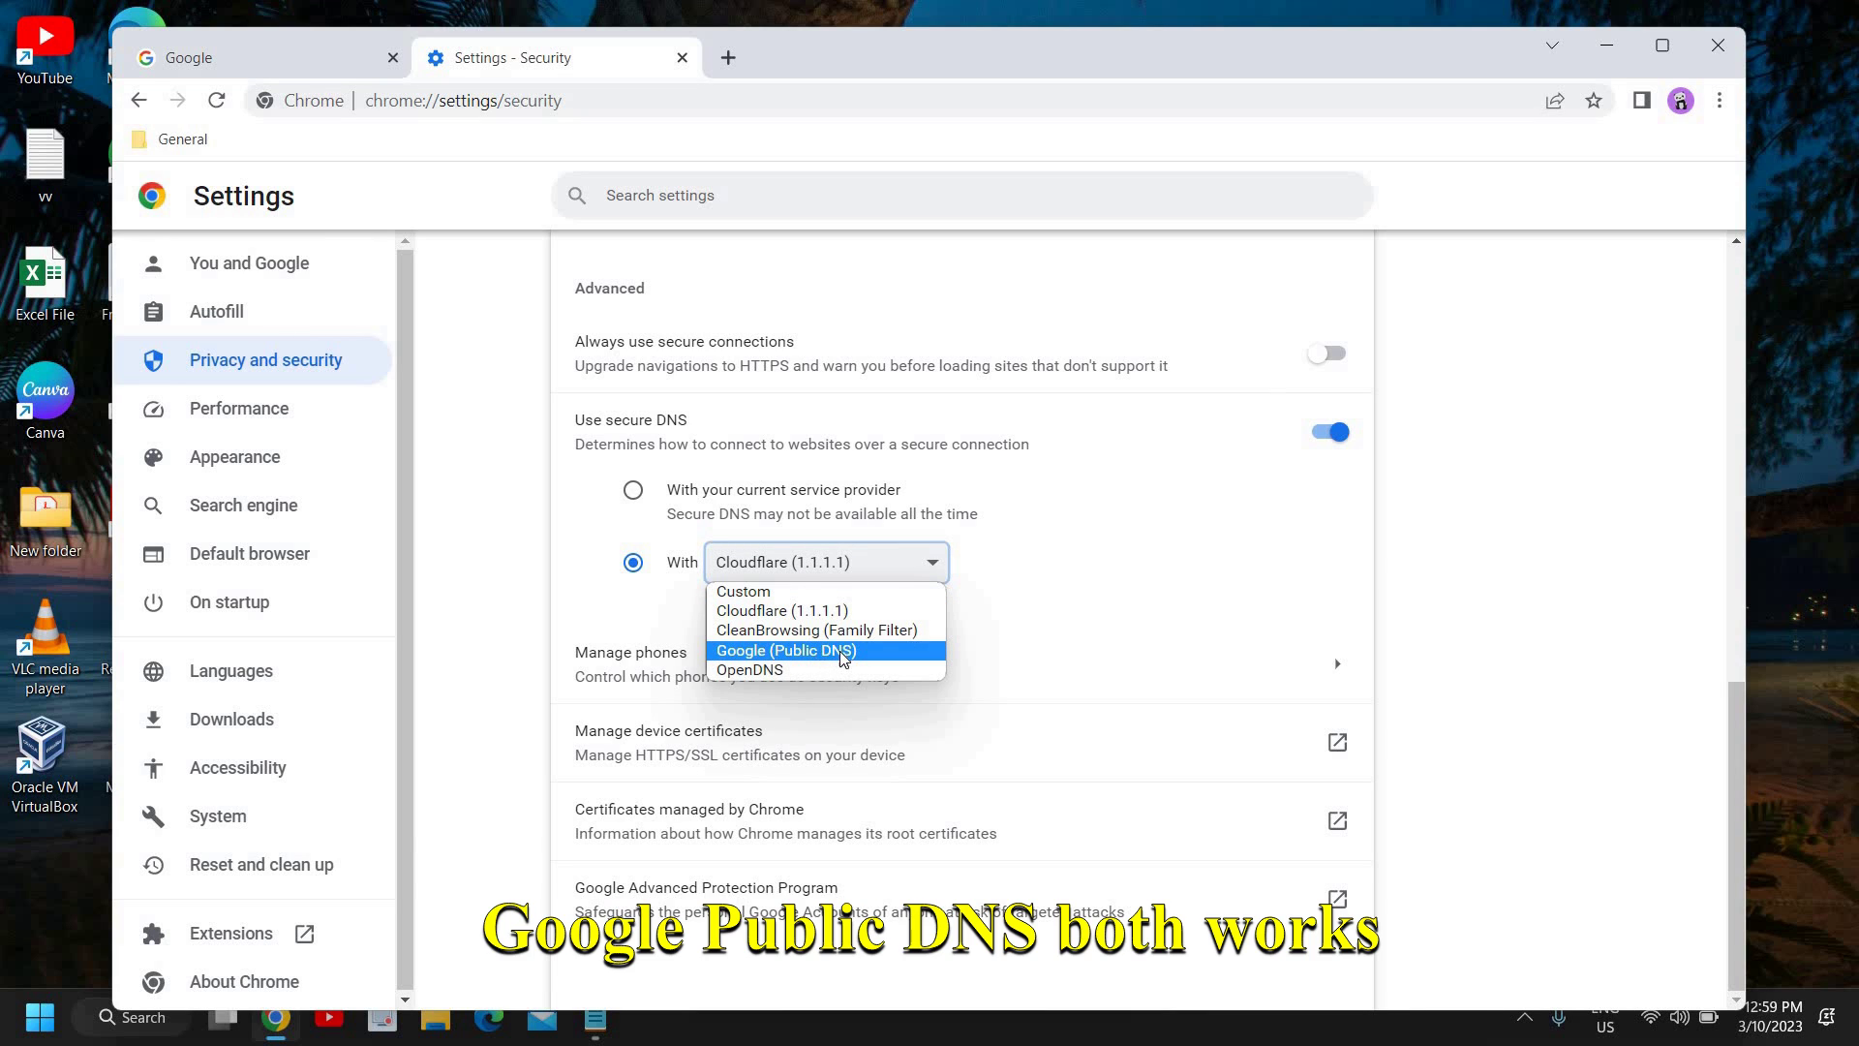
{"action": "left_click", "coordinate": [1160, 603]}
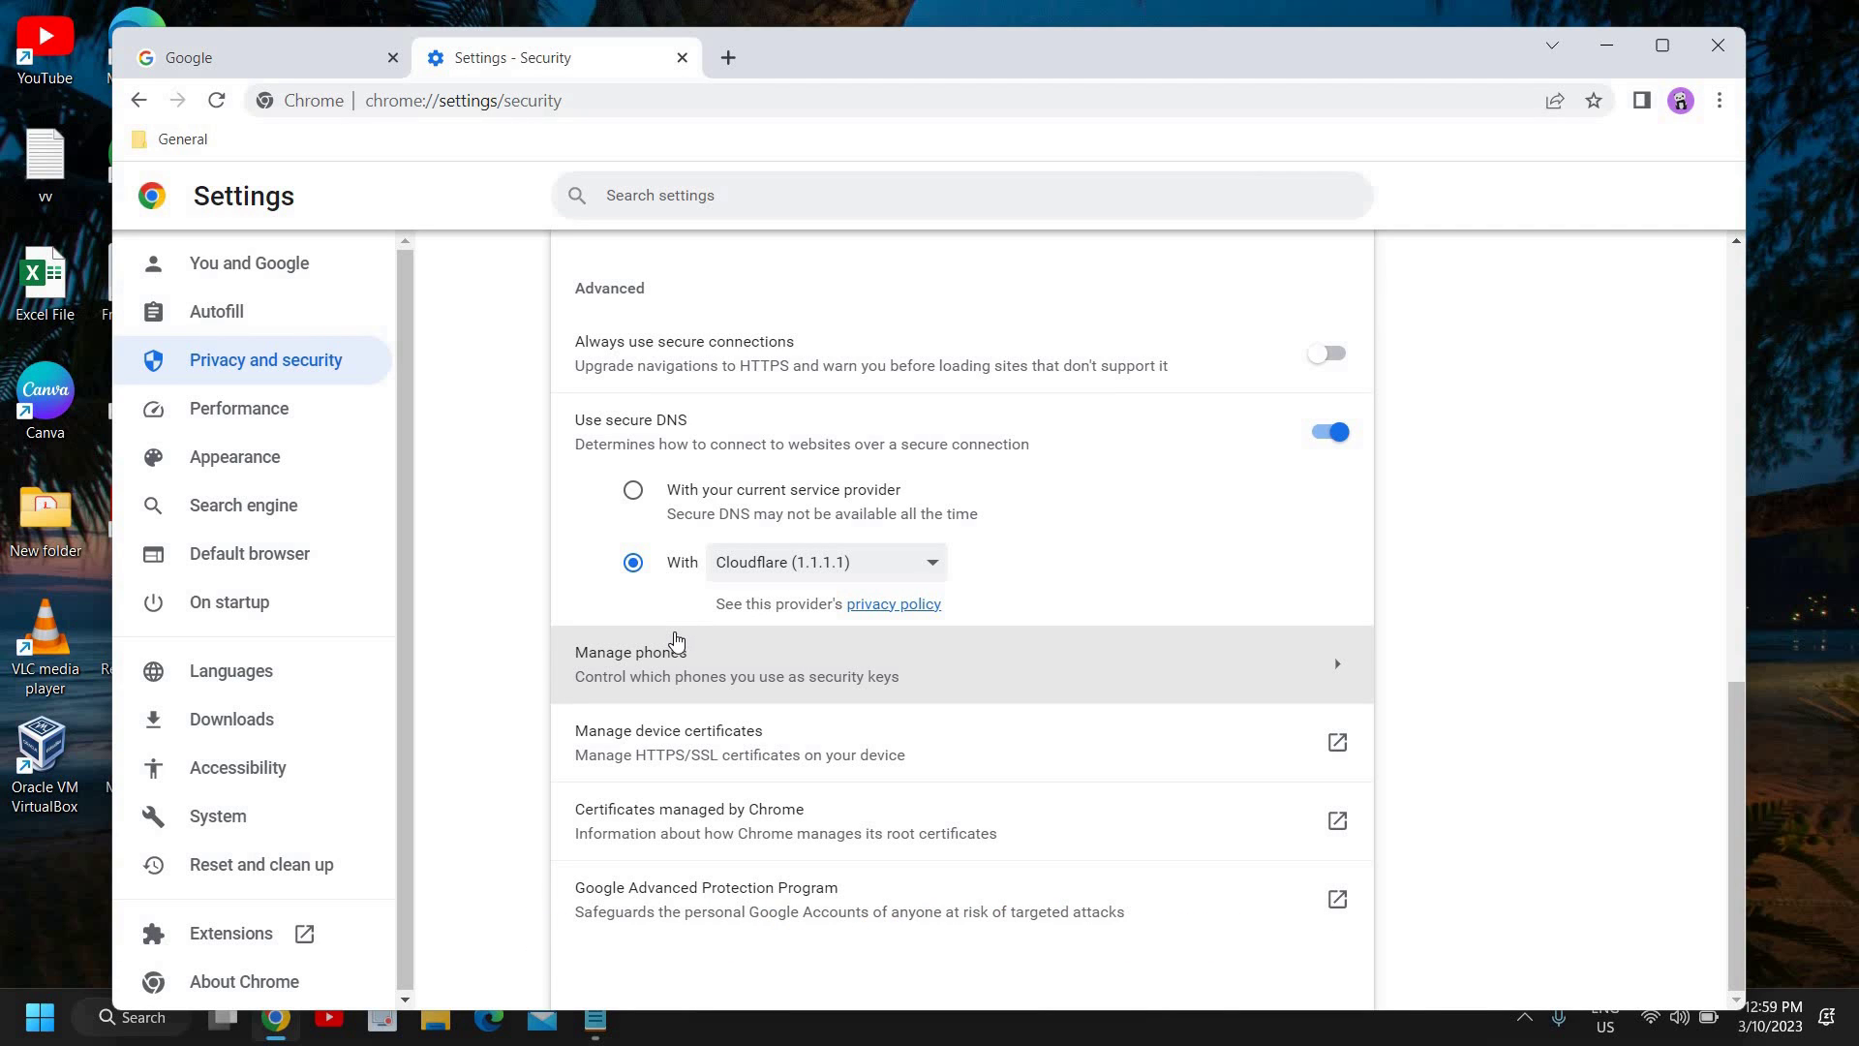
Step: Restart Chrome and load chrome://flags in the address bar
{"action": "left_click", "coordinate": [1718, 45]}
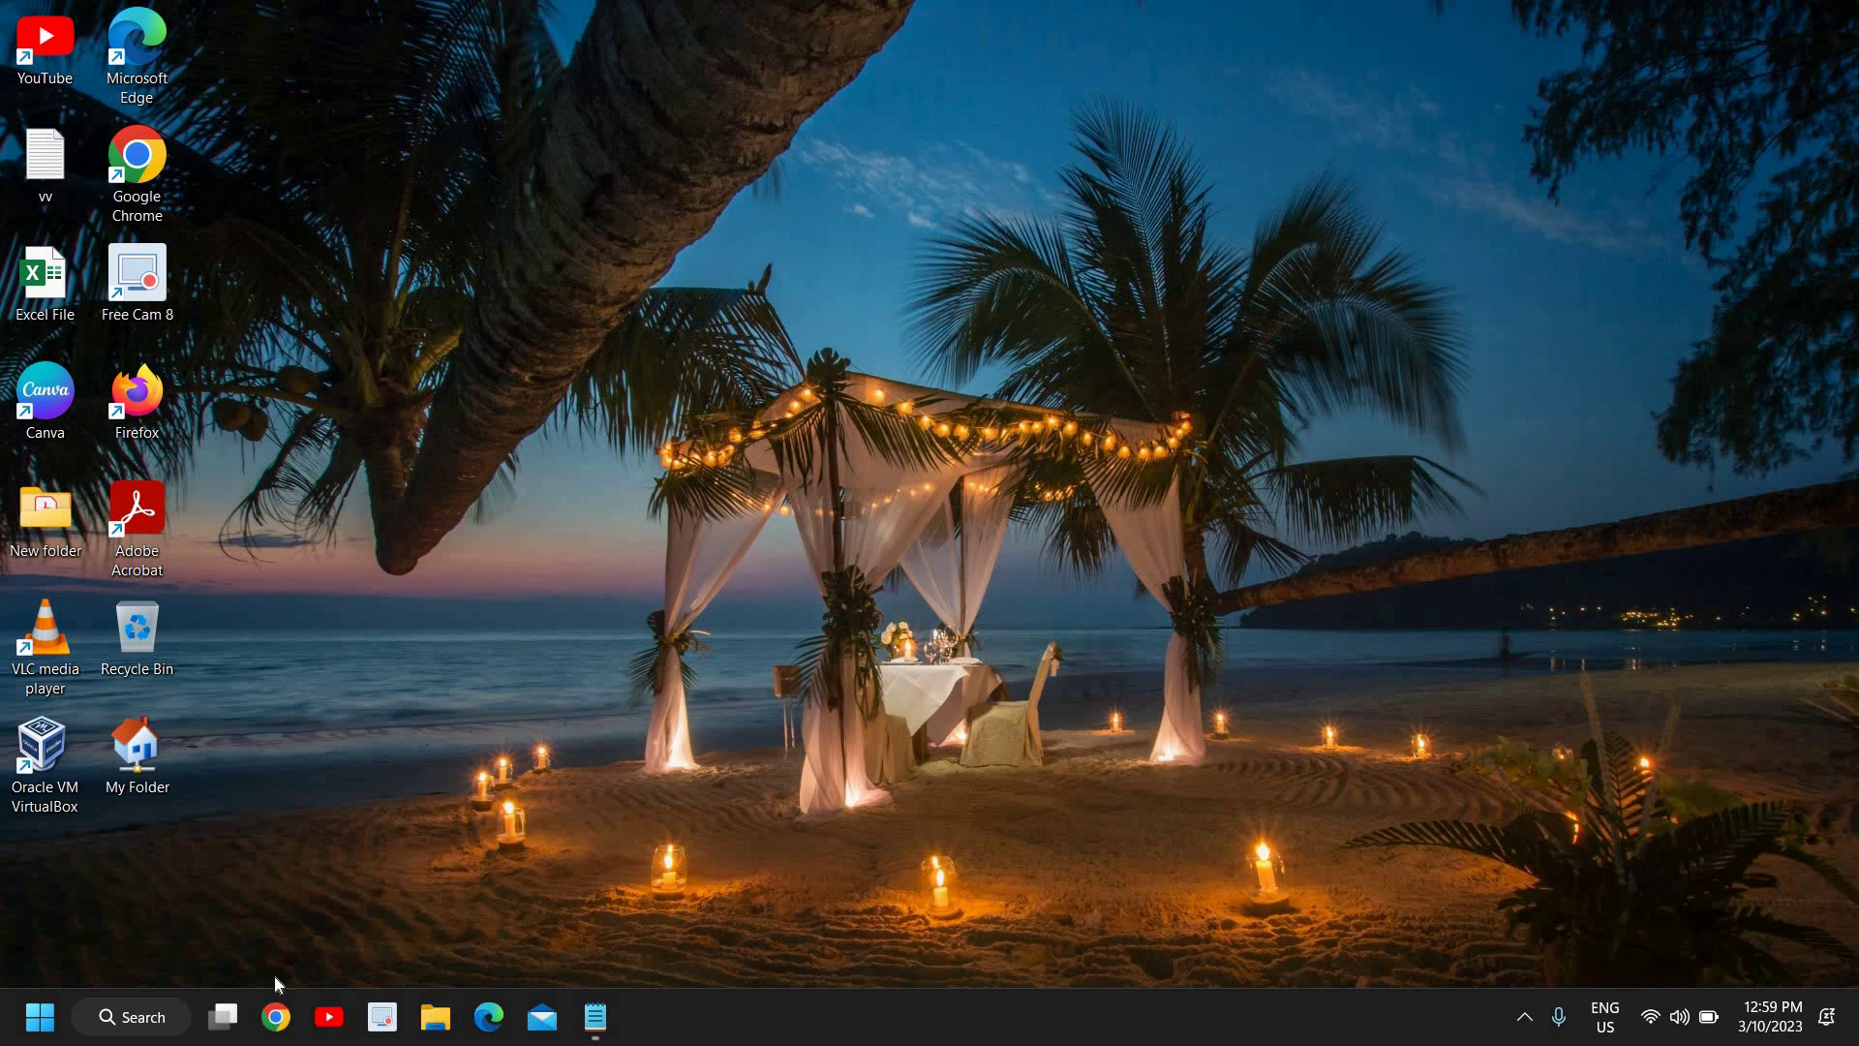
{"action": "left_click", "coordinate": [278, 1017]}
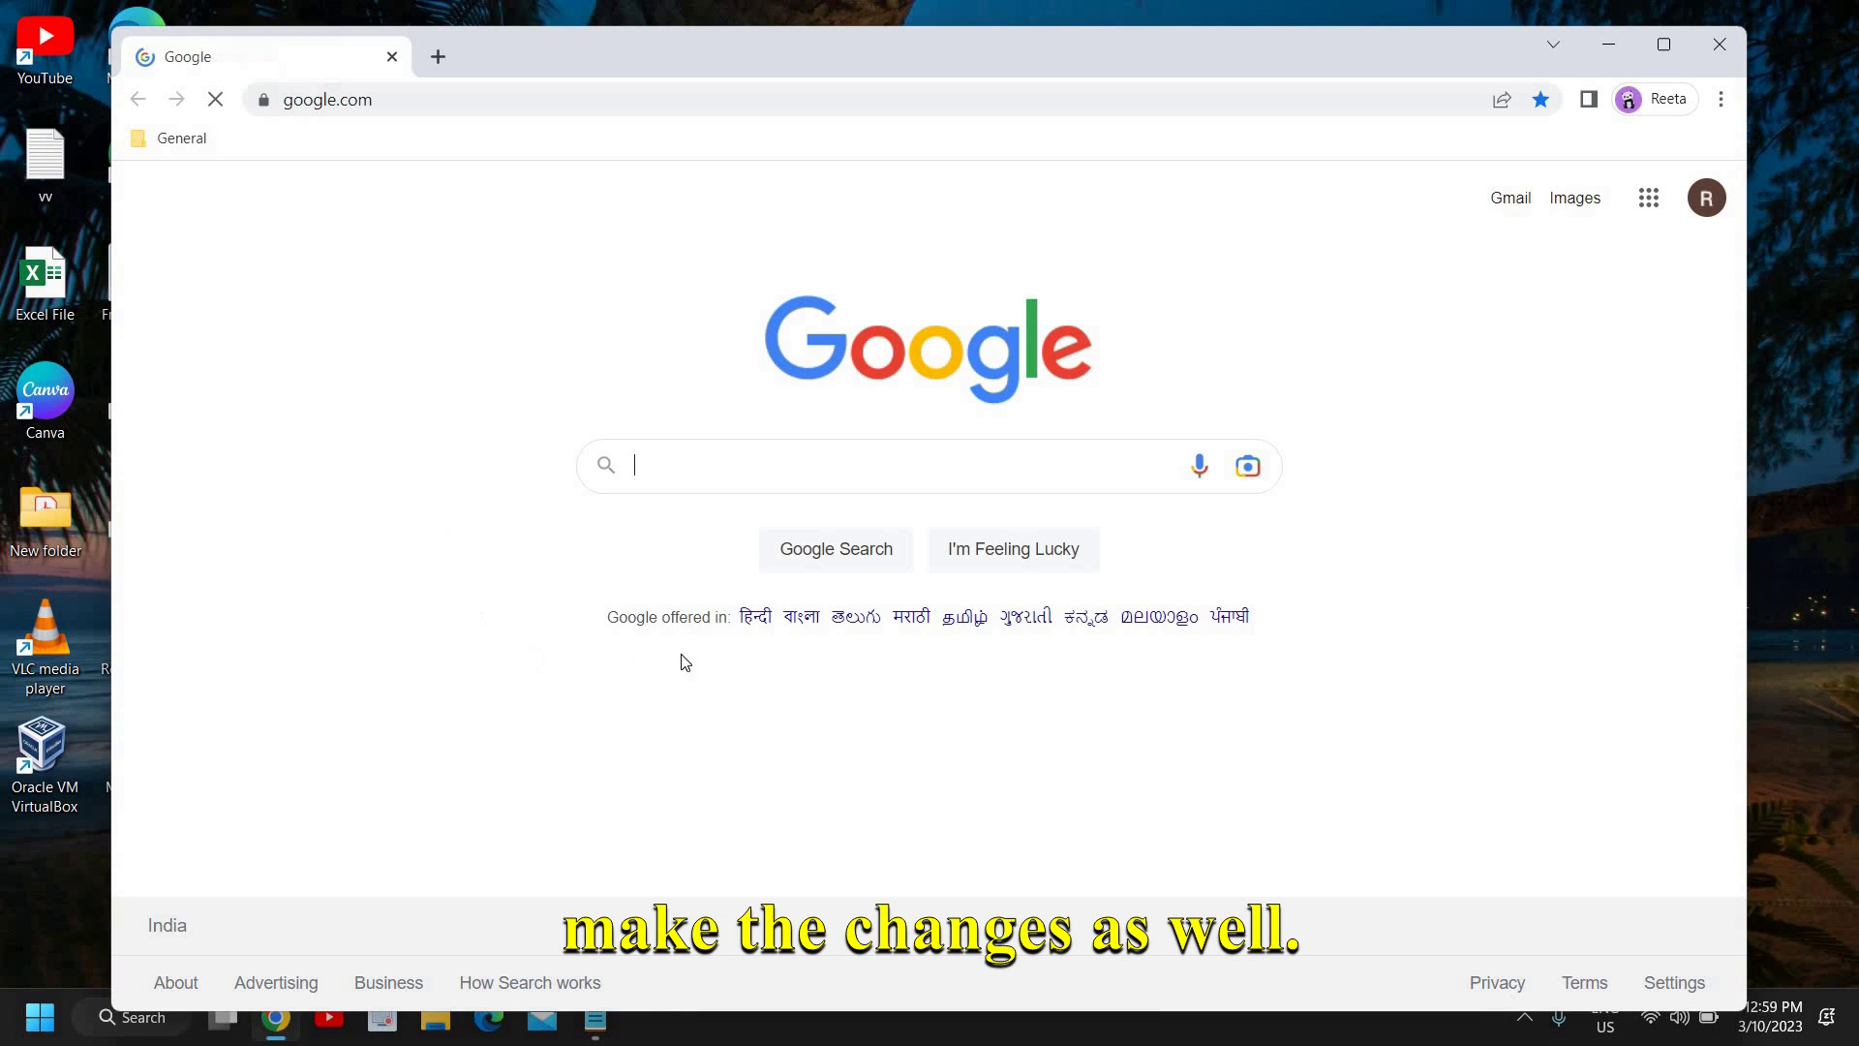
{"action": "left_click", "coordinate": [437, 111]}
{"action": "type", "text": "chro"}
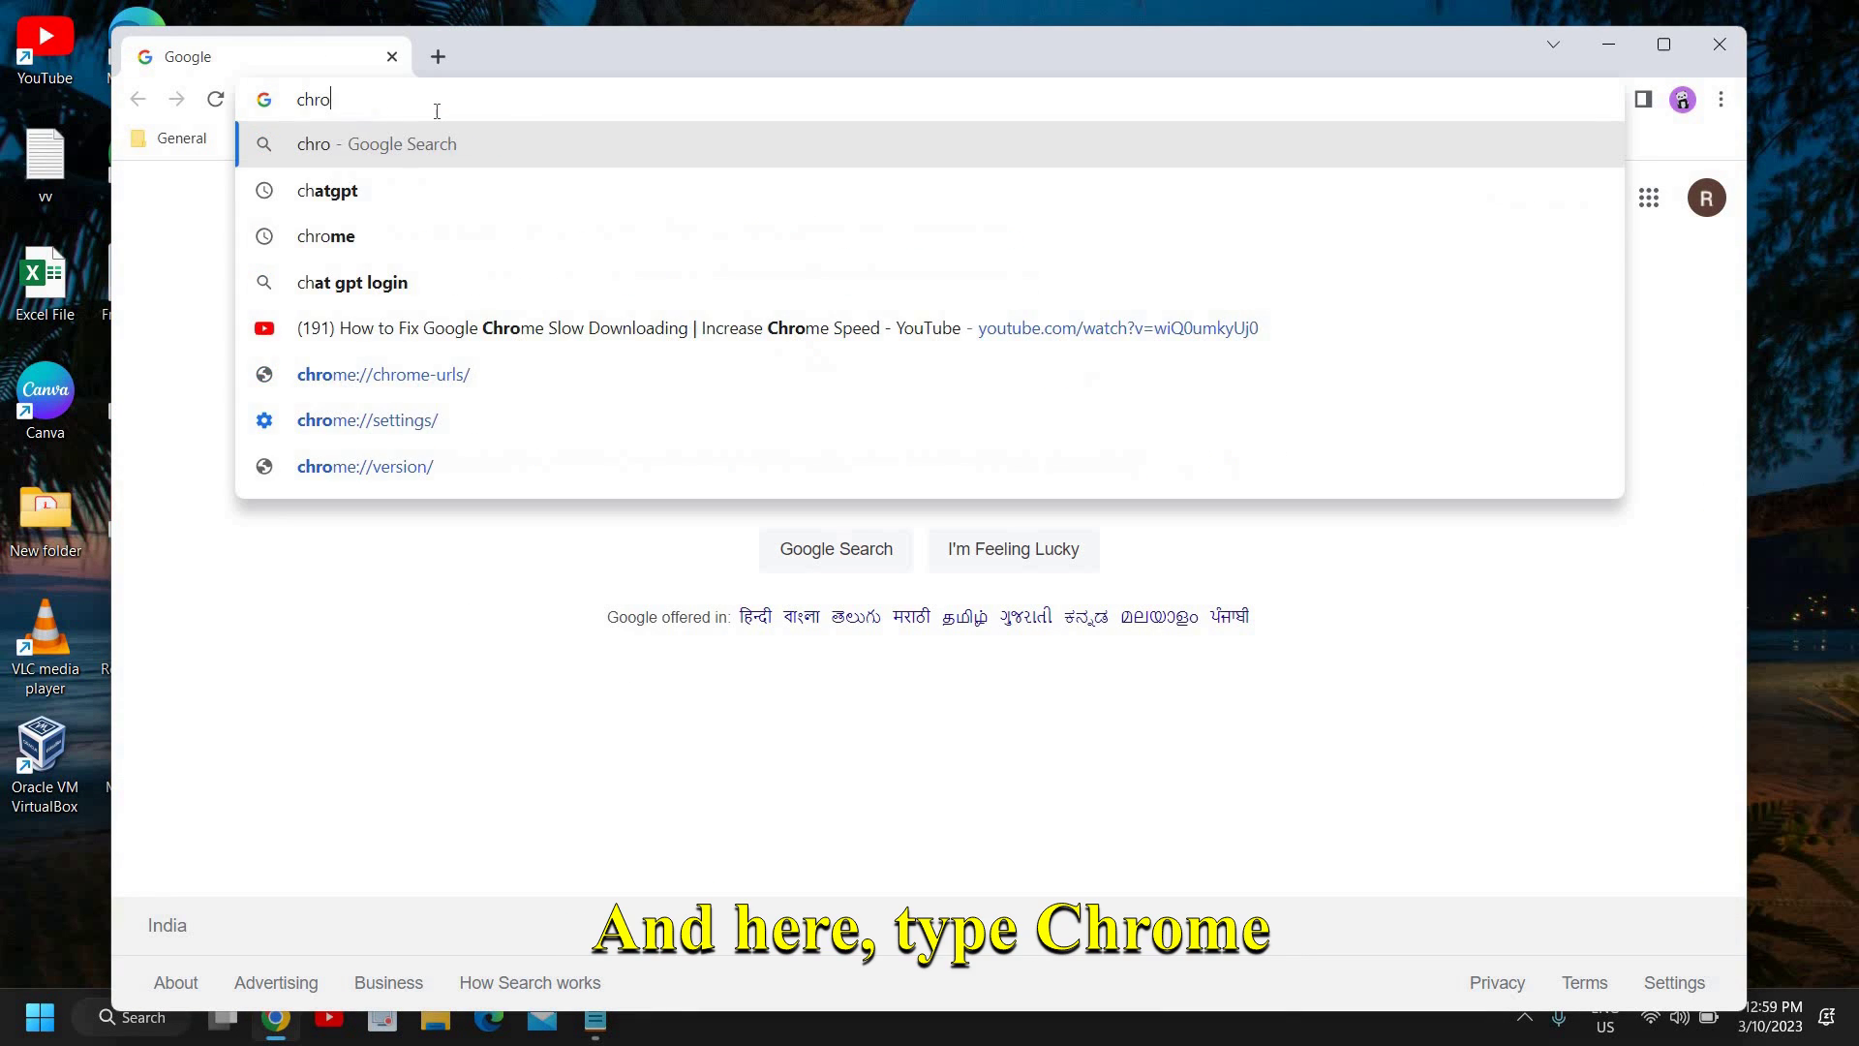
{"action": "type", "text": "me://"}
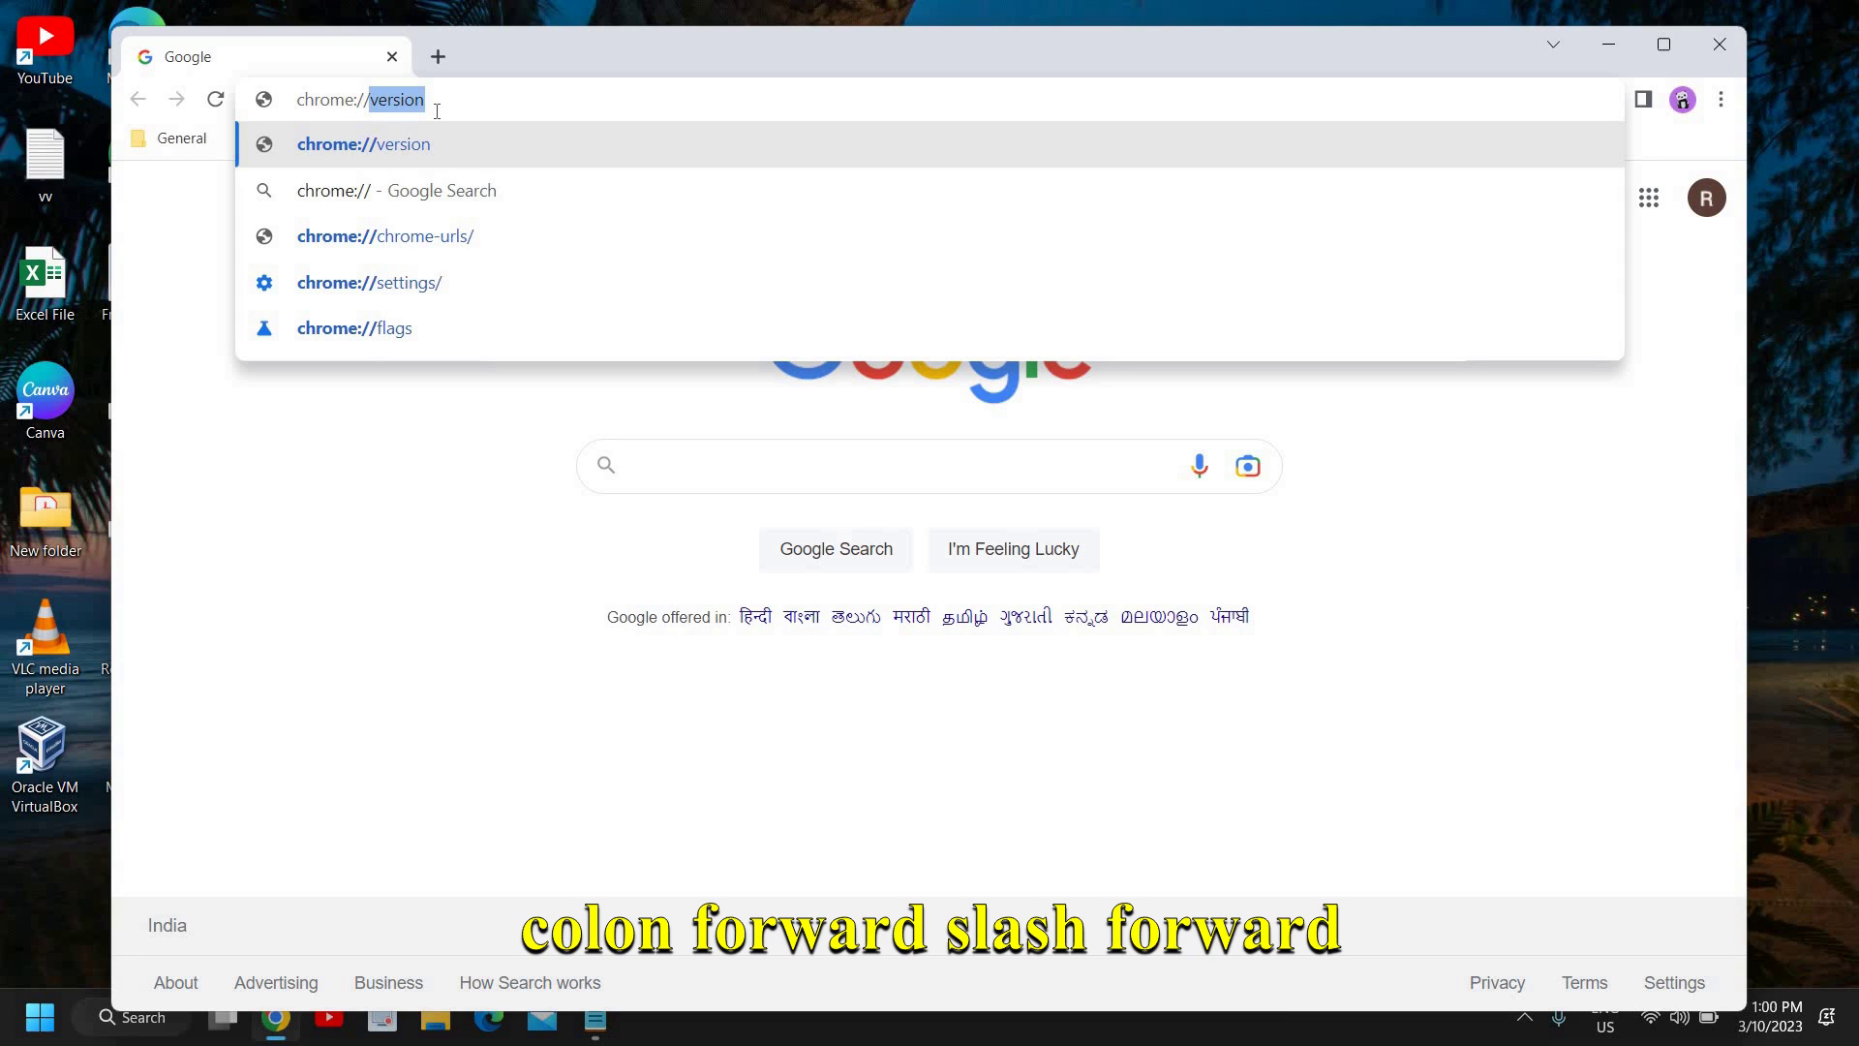
{"action": "type", "text": "flags"}
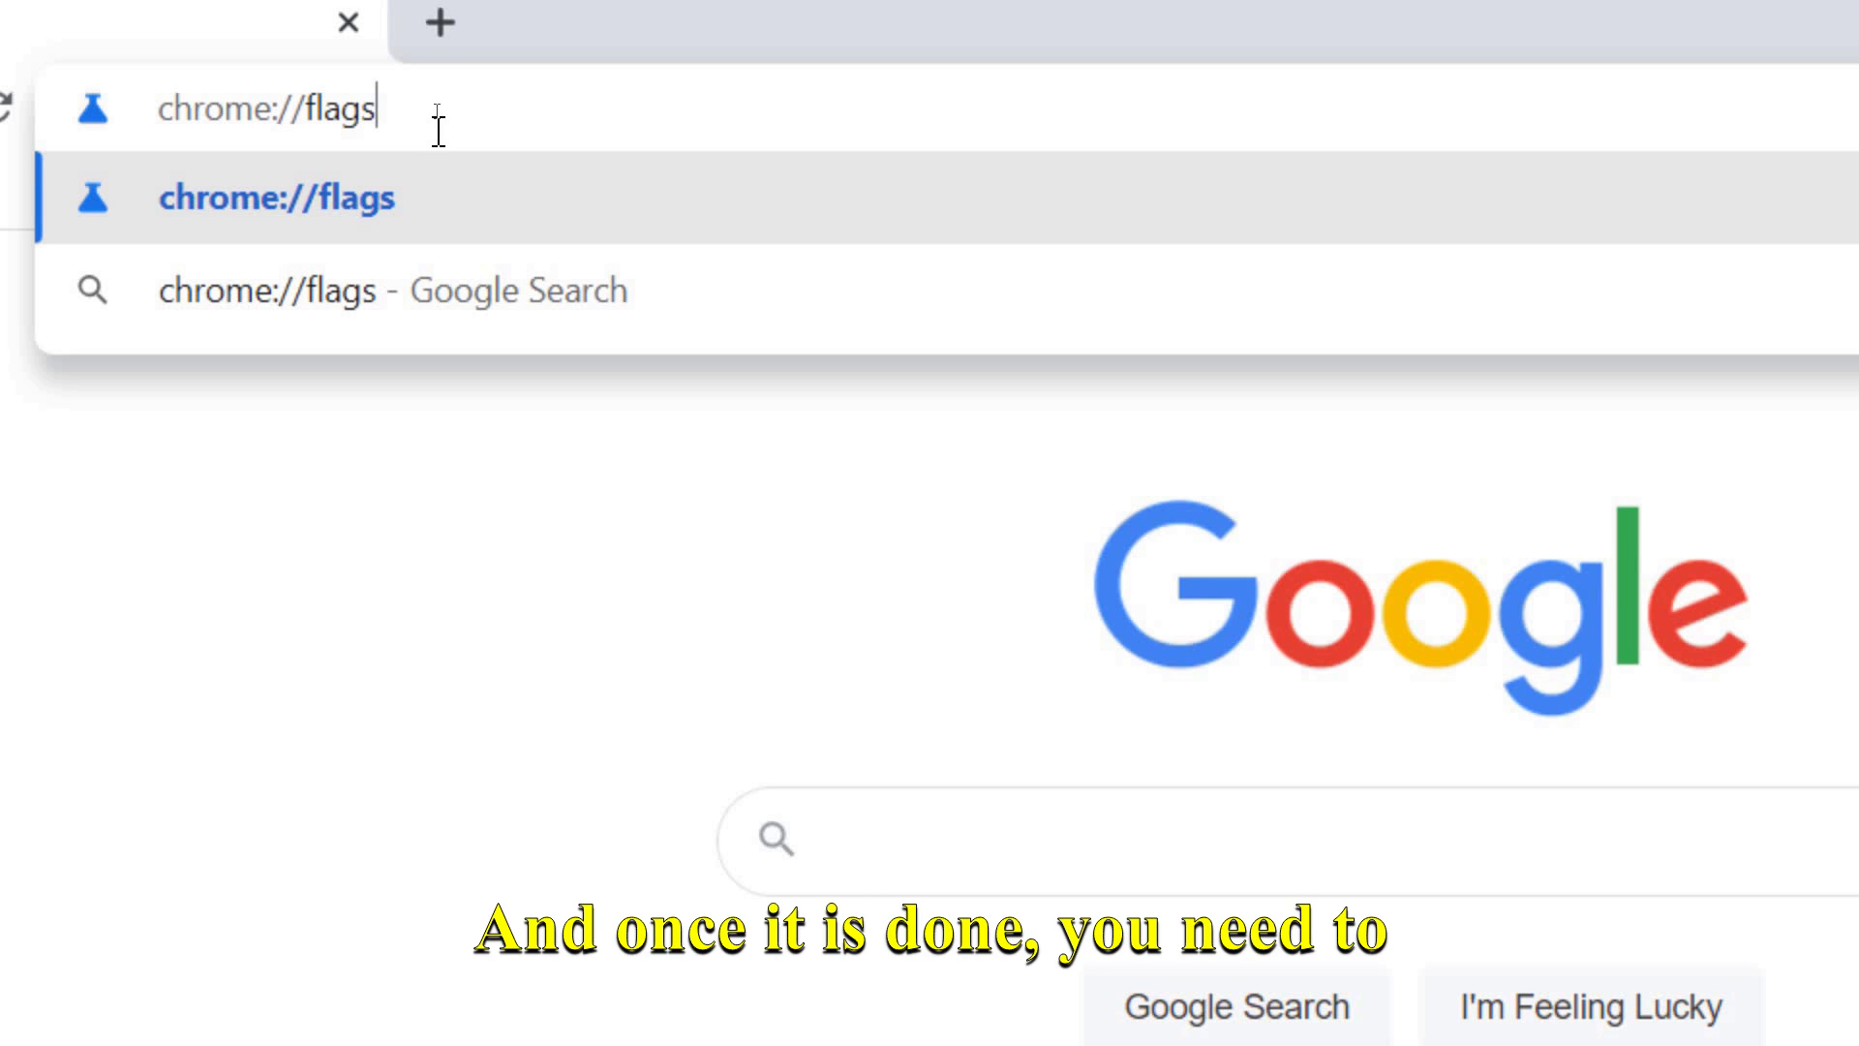
{"action": "key", "text": "Return"}
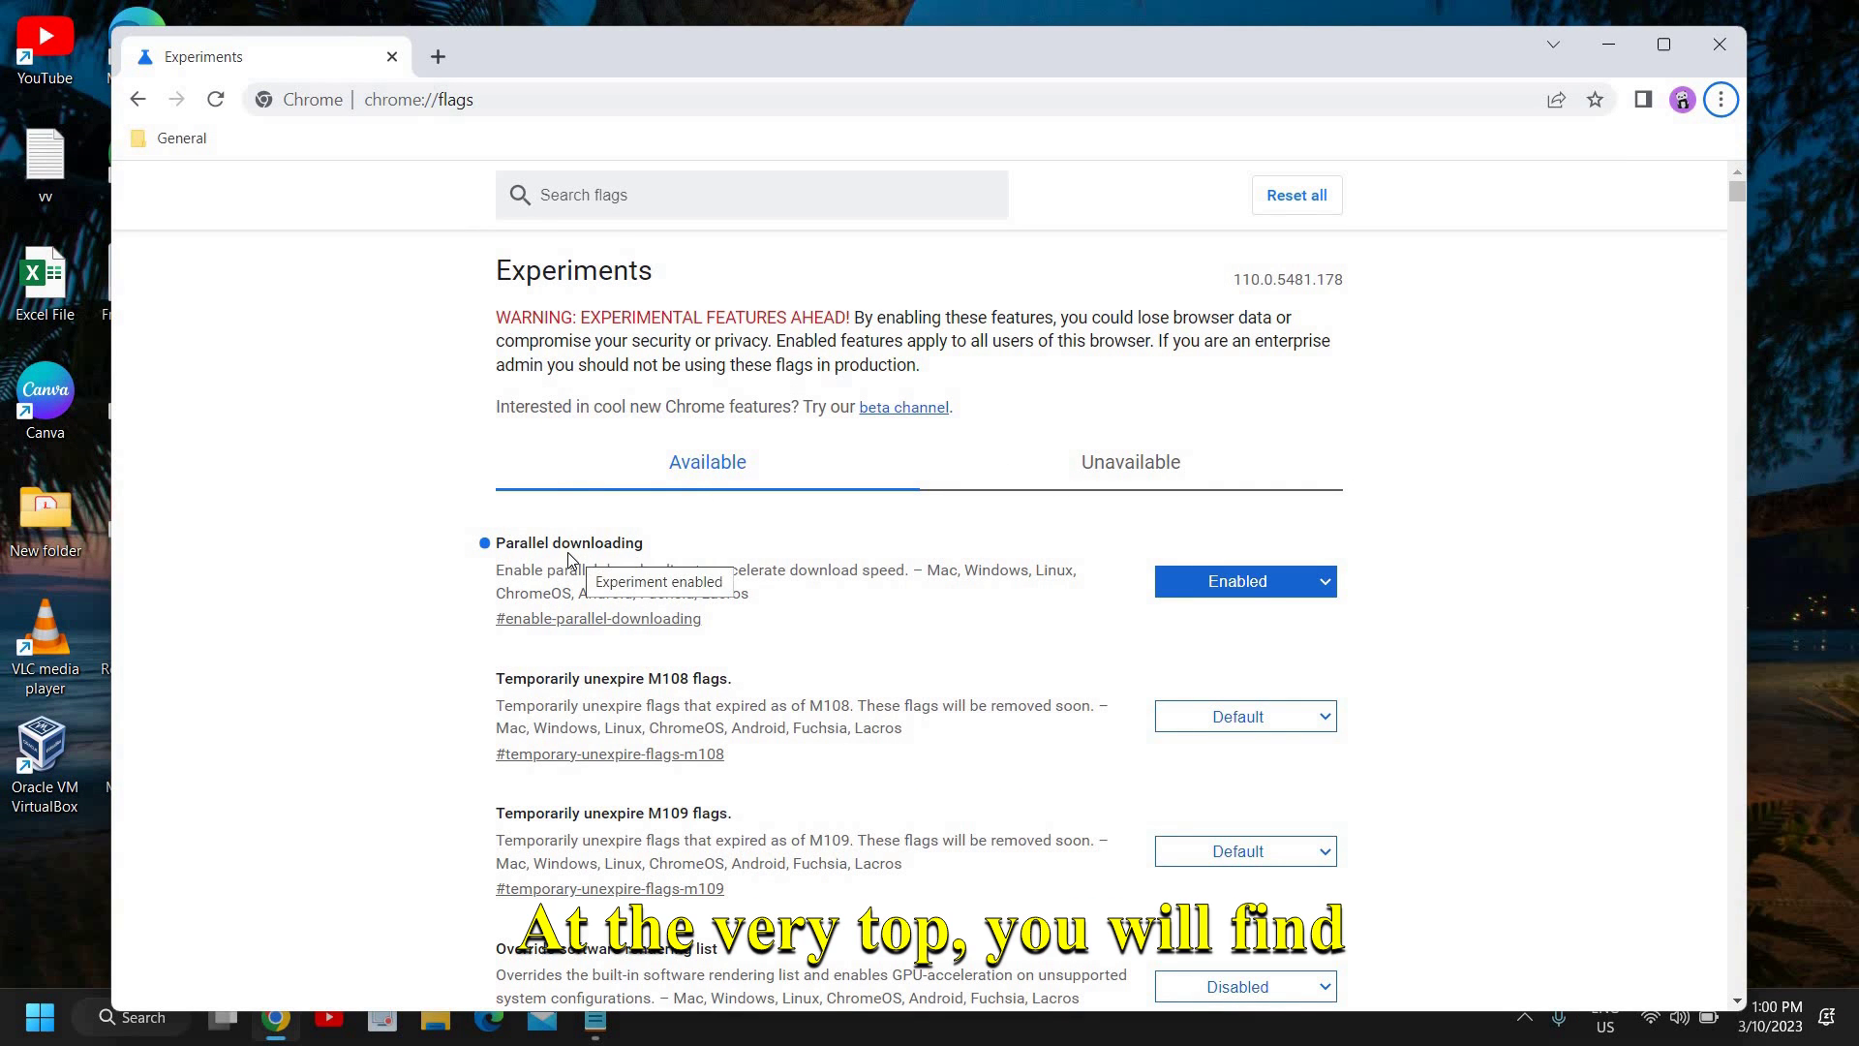
Step: Search flags for 'parall', set Parallel downloading to Enabled, and close Chrome
{"action": "left_click", "coordinate": [606, 199]}
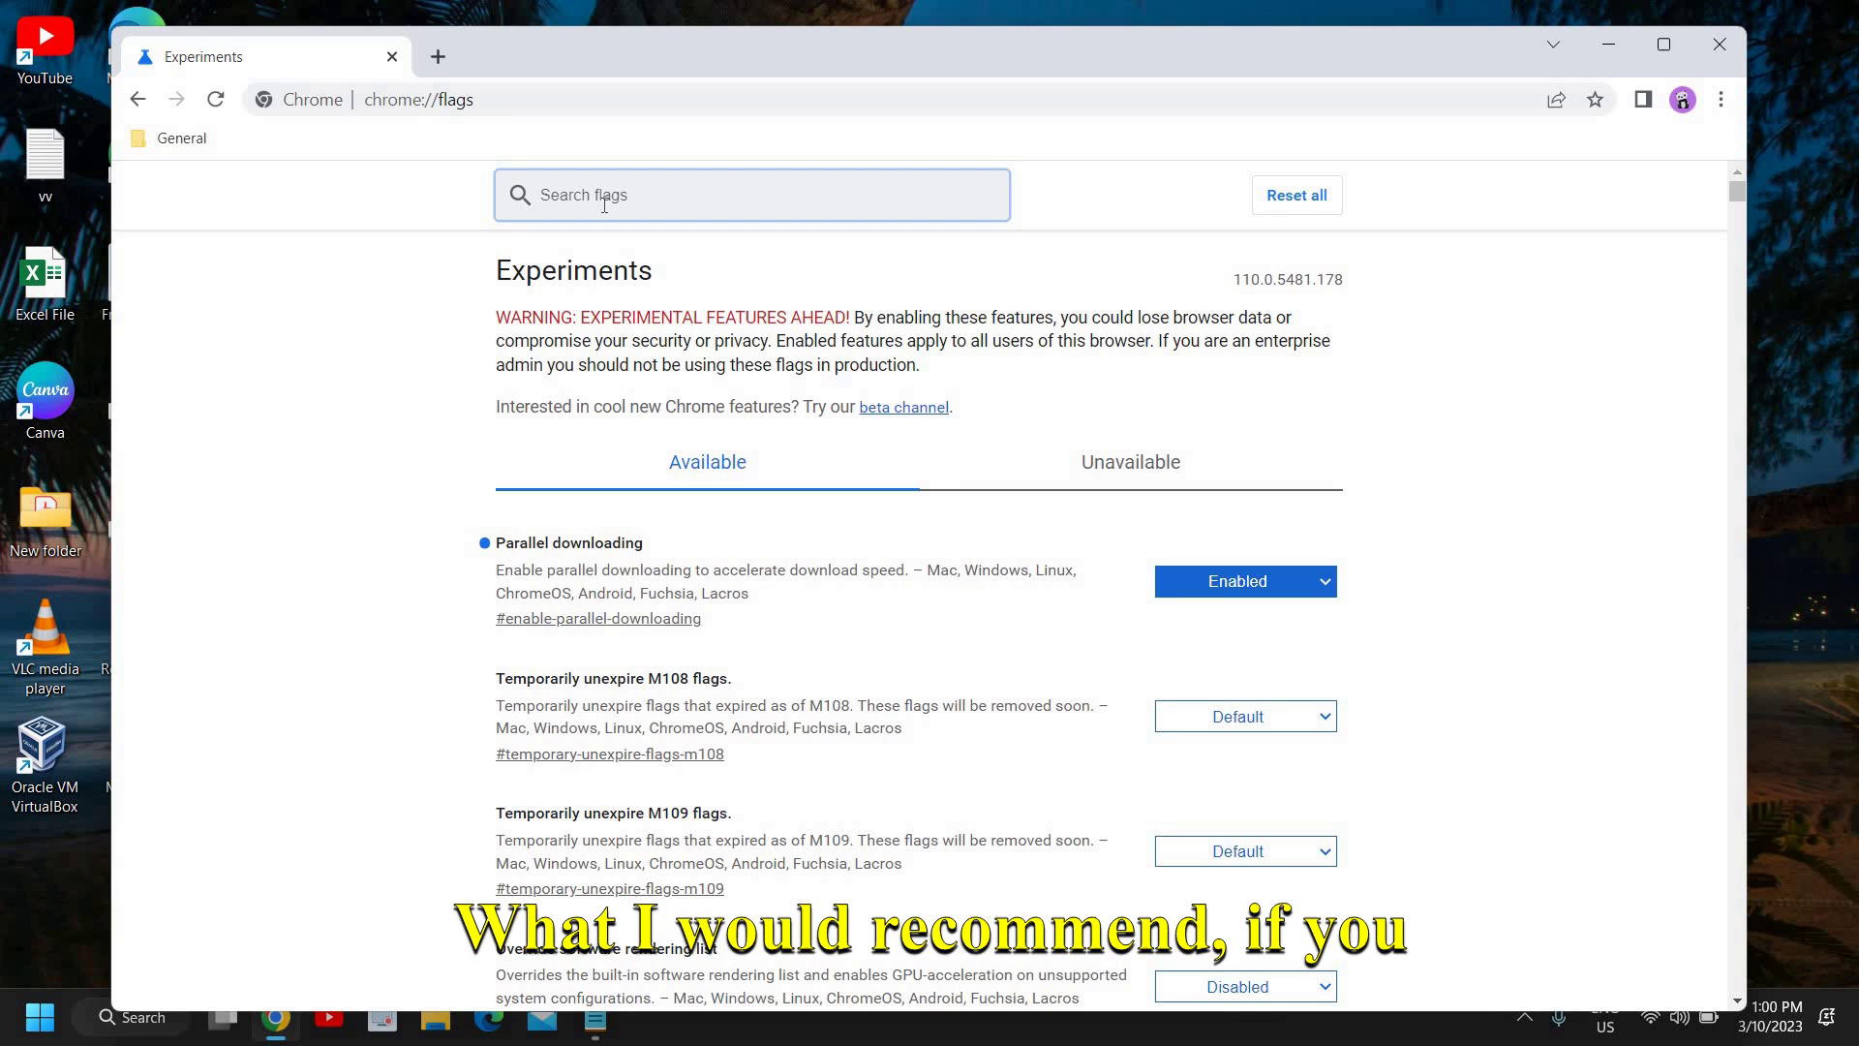
{"action": "type", "text": "par"}
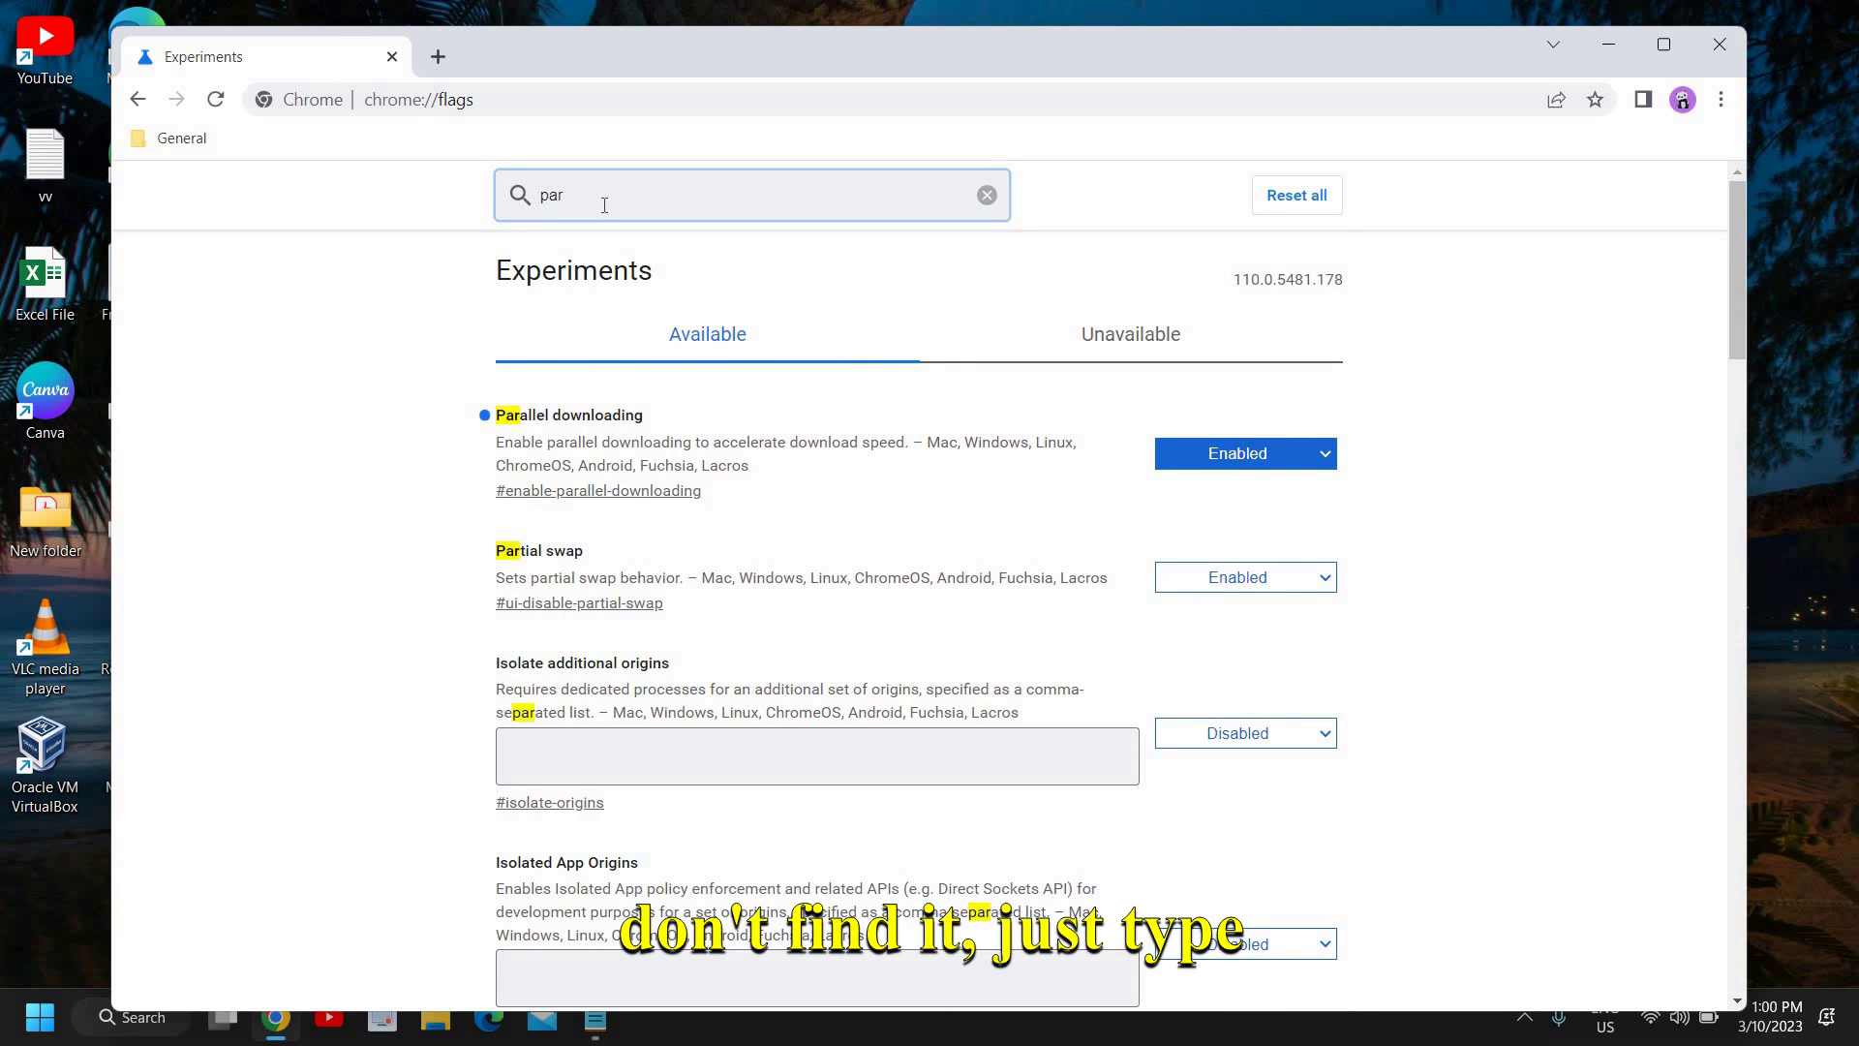
{"action": "type", "text": "all"}
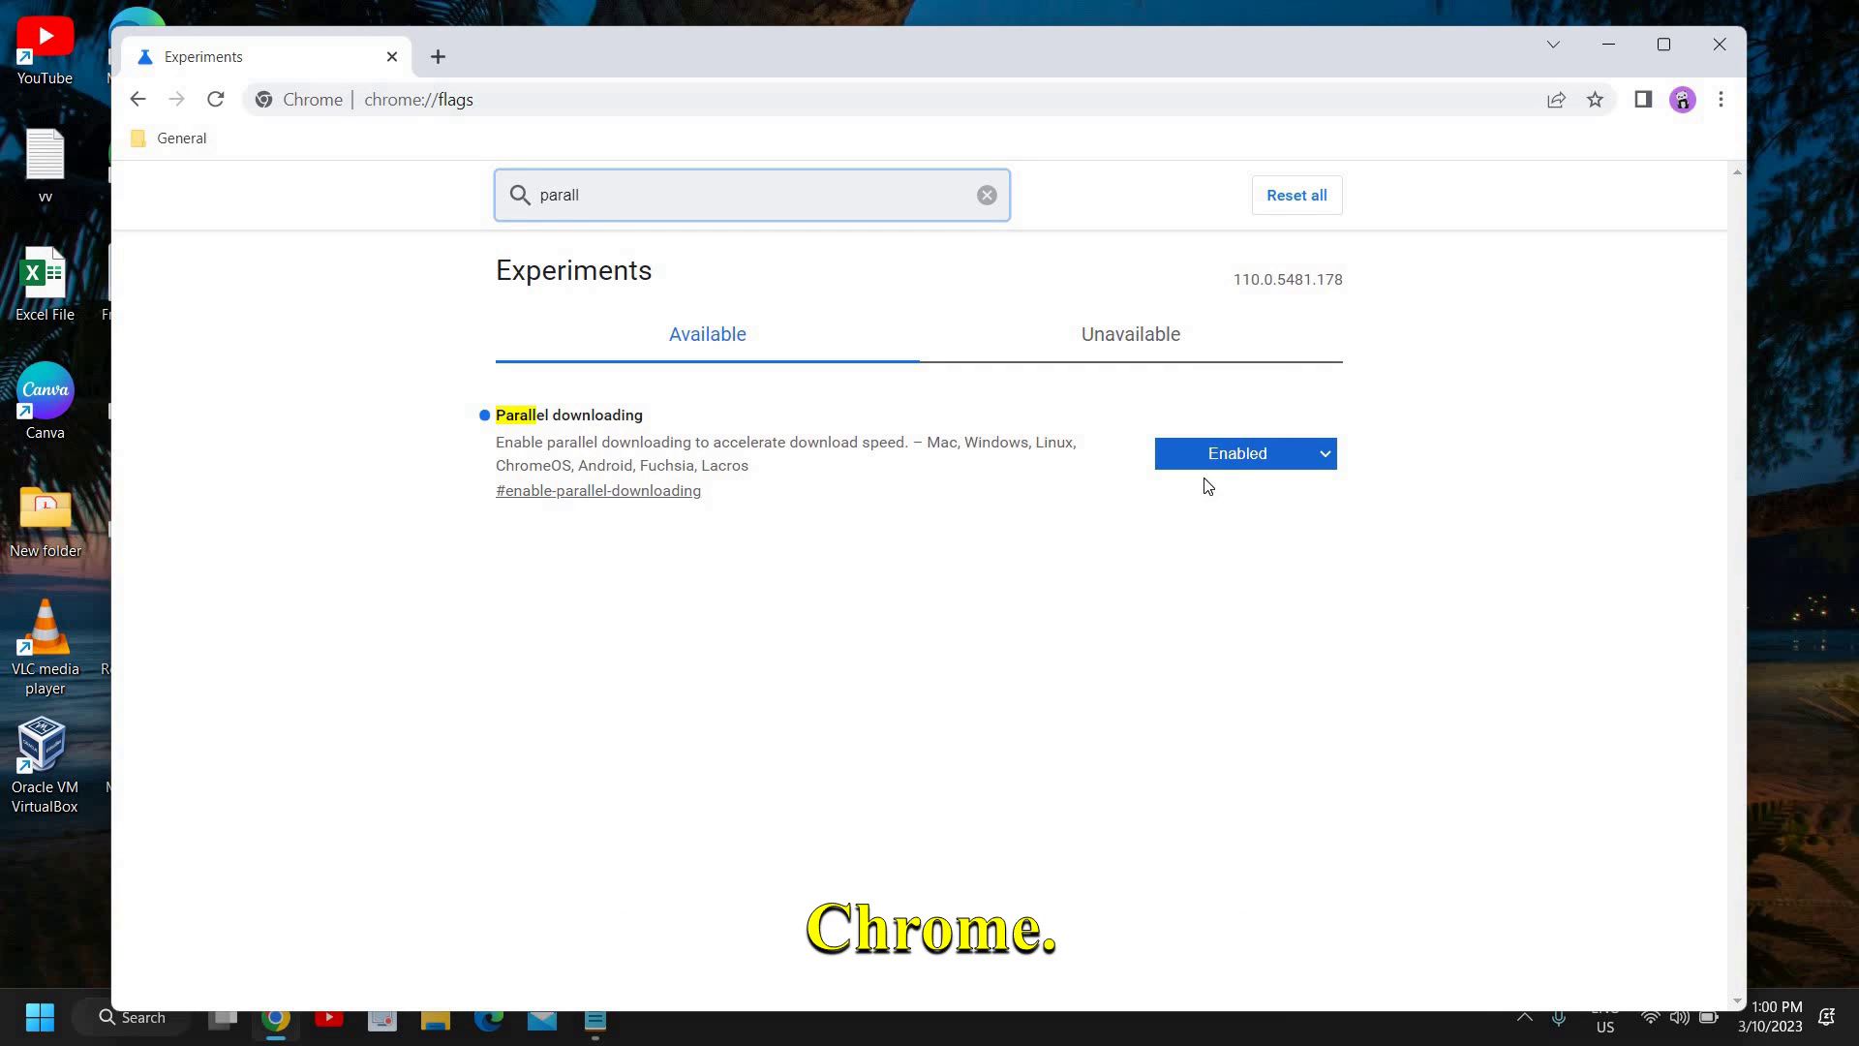
{"action": "left_click", "coordinate": [1226, 455]}
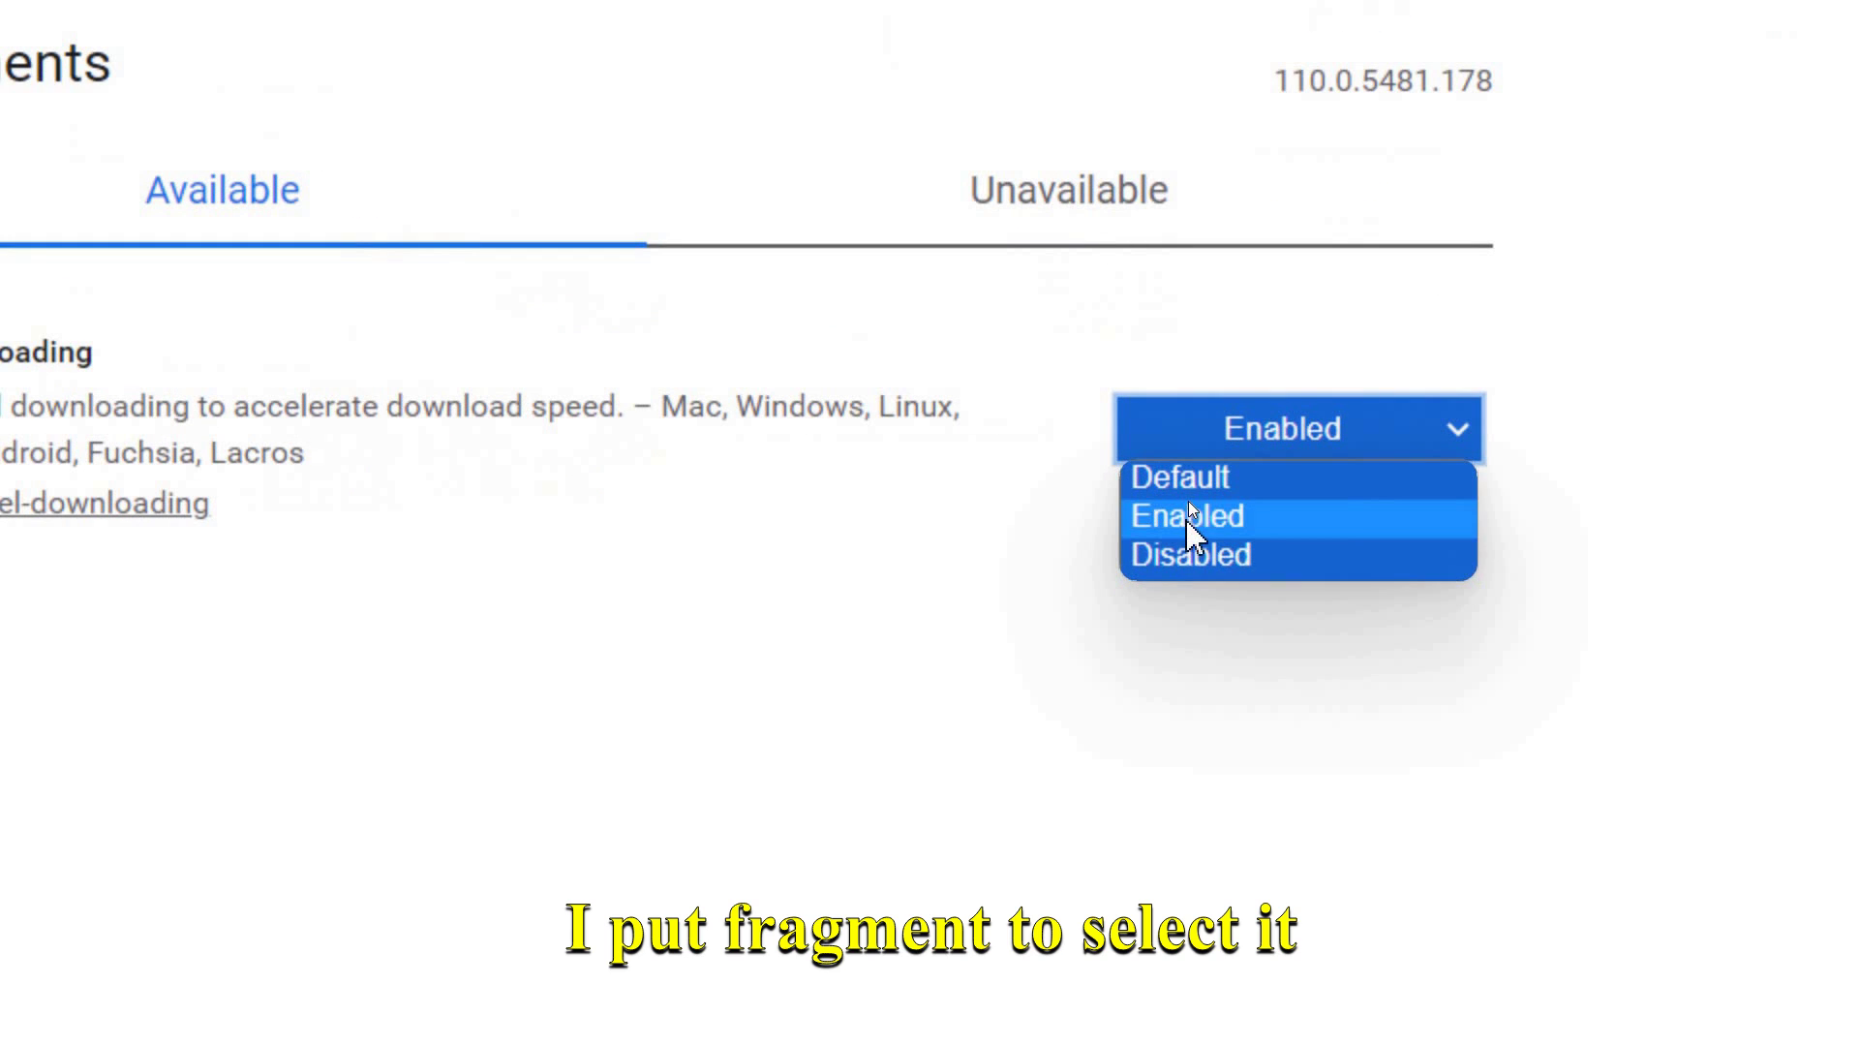
{"action": "left_click", "coordinate": [1188, 500]}
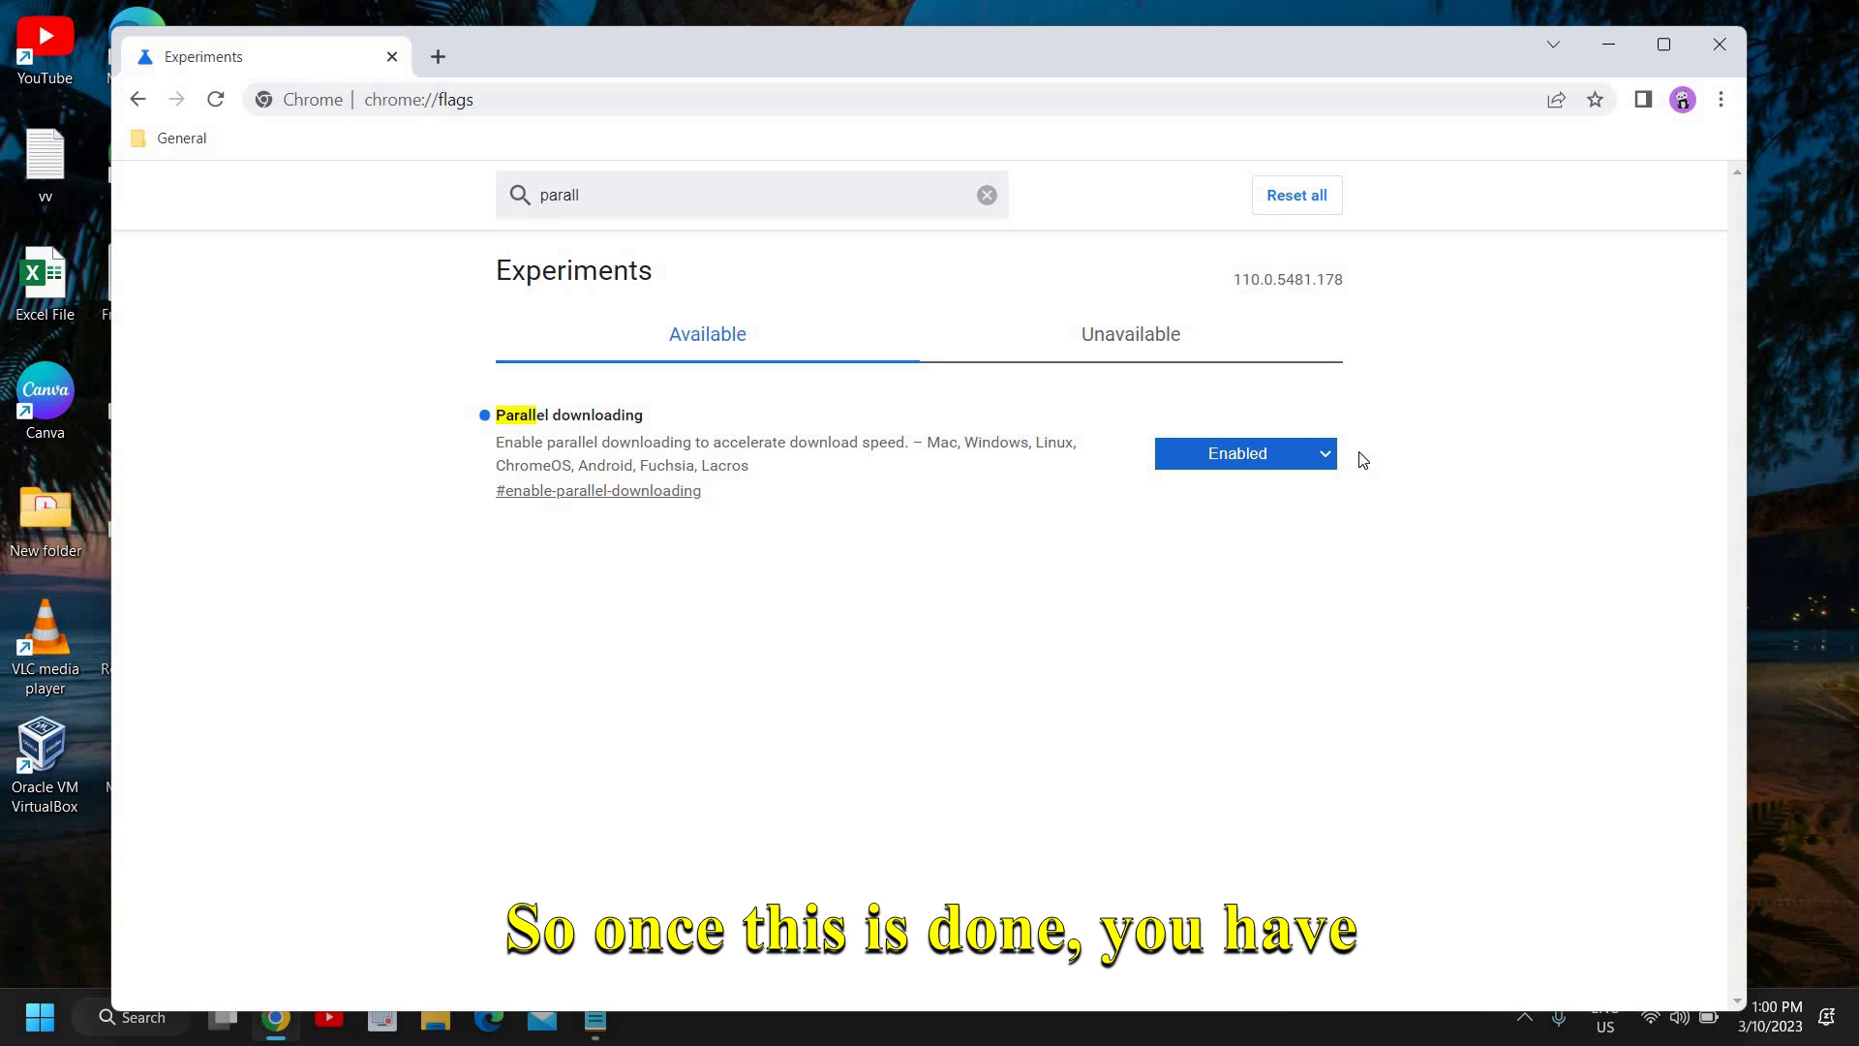
{"action": "left_click", "coordinate": [1720, 44]}
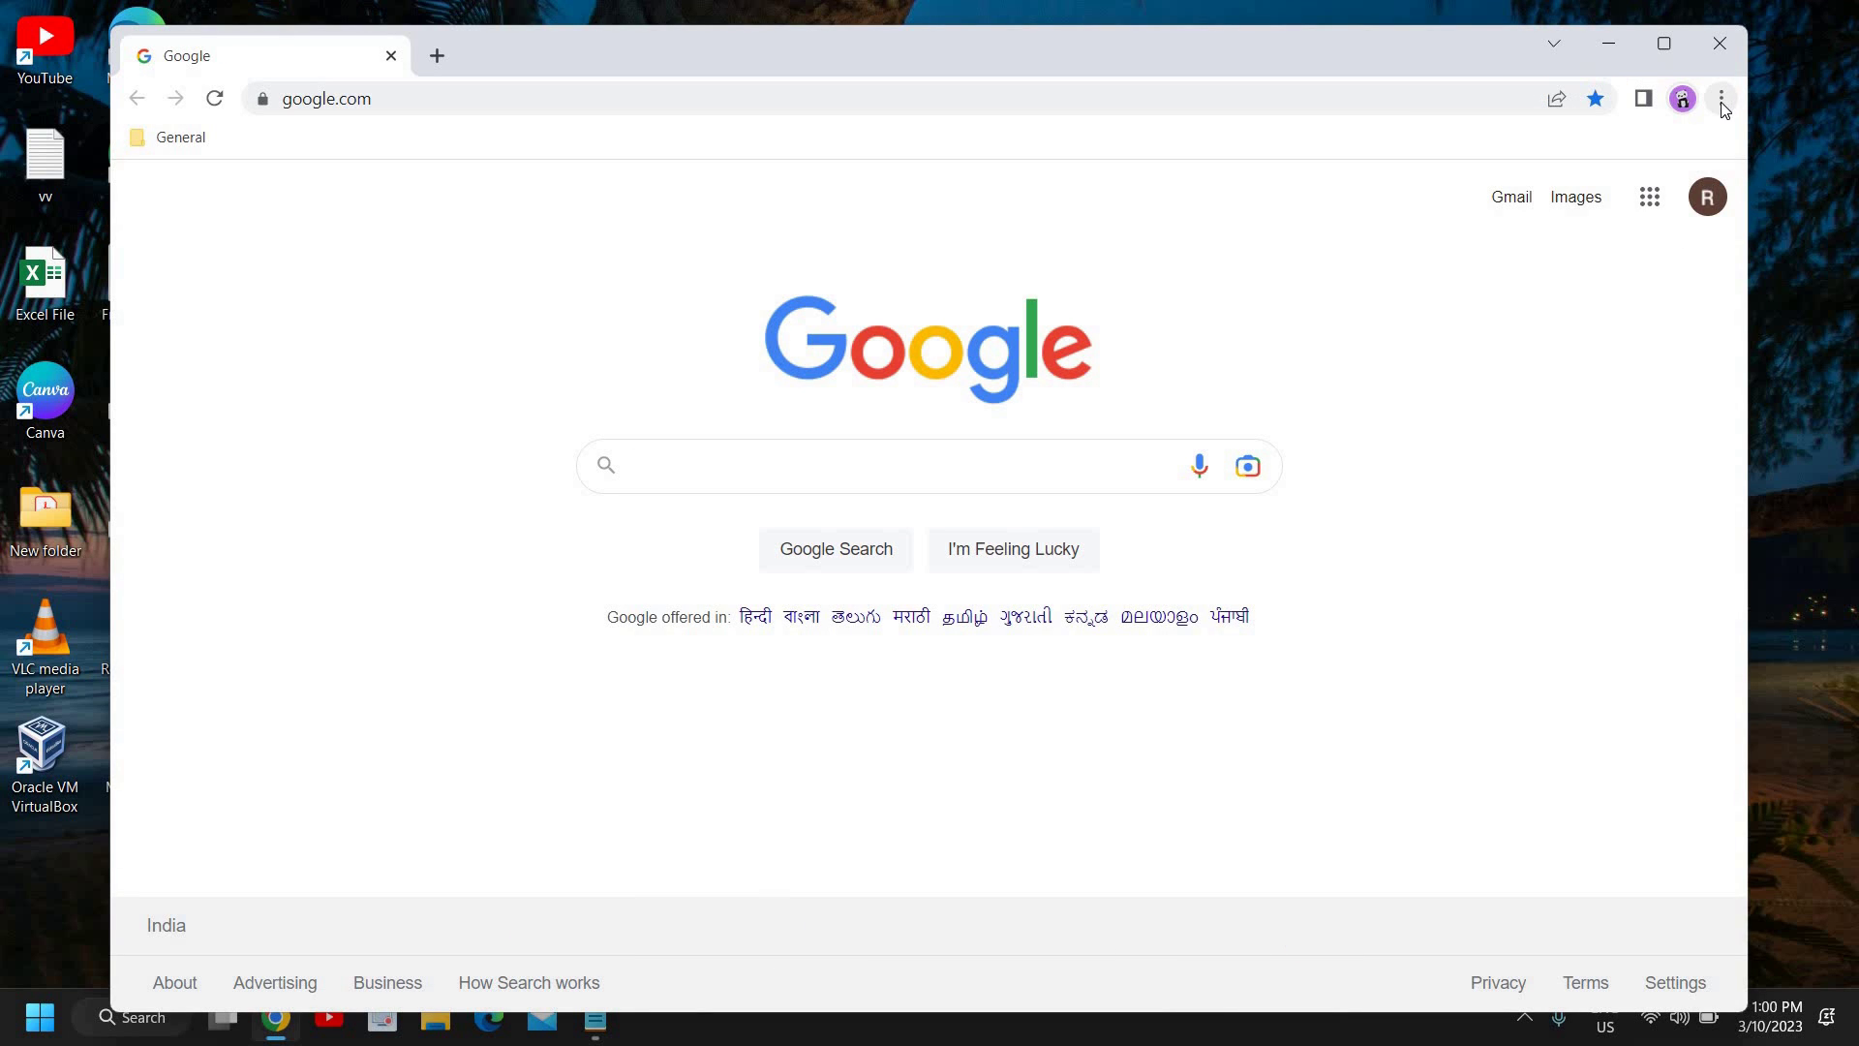
Step: In Settings > System, turn off continuing to run background apps after Chrome closes
{"action": "left_click", "coordinate": [1720, 97]}
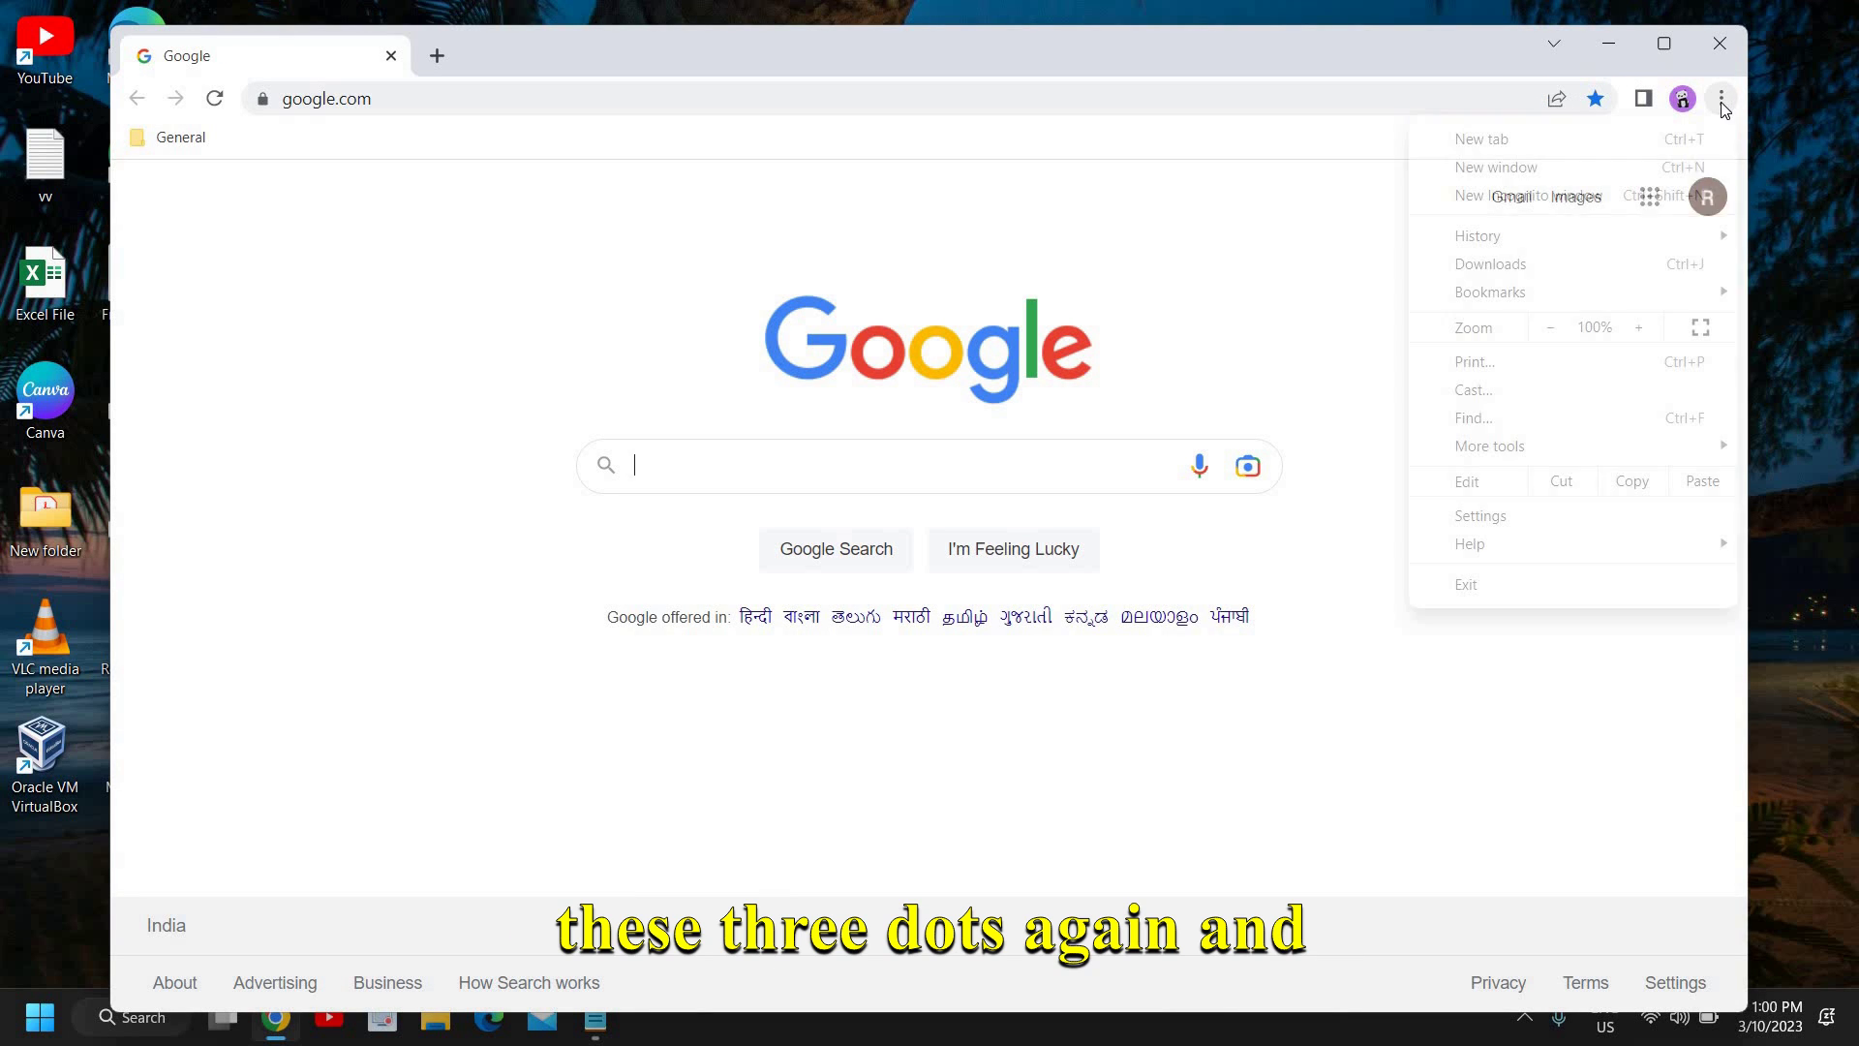
{"action": "left_click", "coordinate": [1528, 518]}
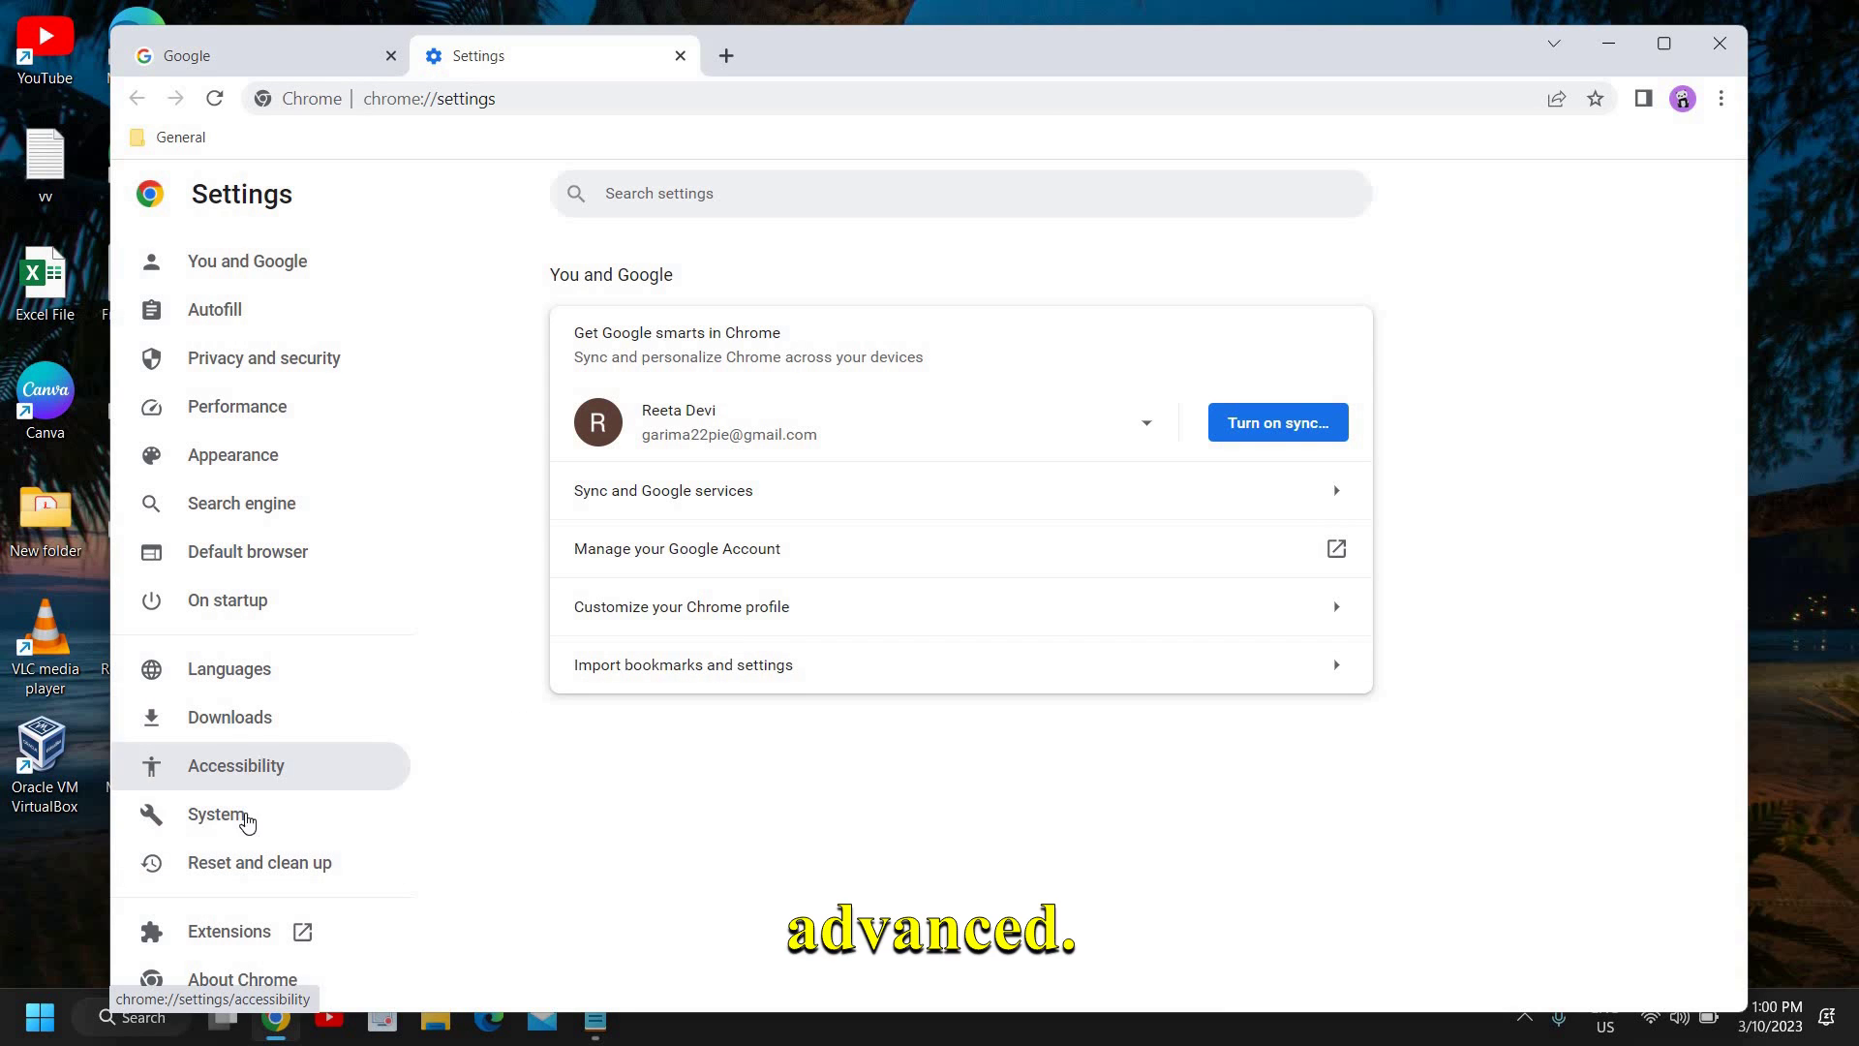
{"action": "left_click", "coordinate": [259, 781]}
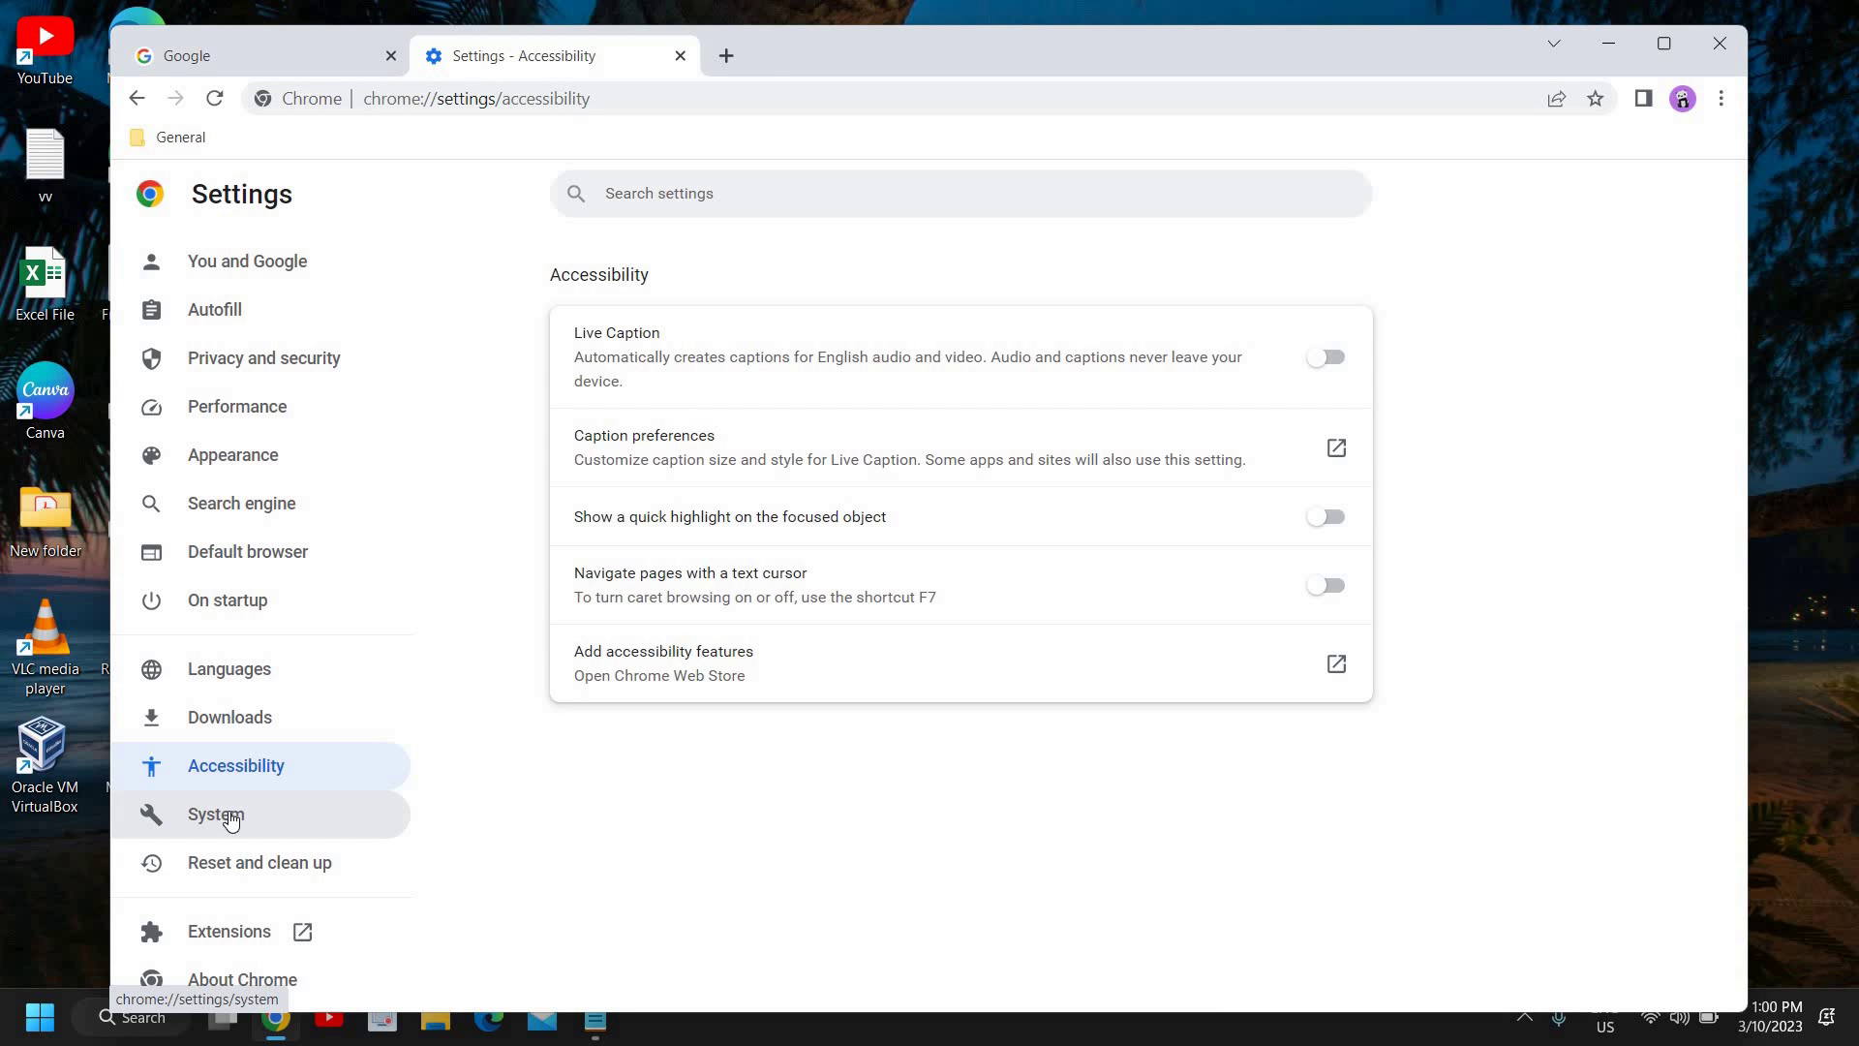
{"action": "left_click", "coordinate": [216, 815]}
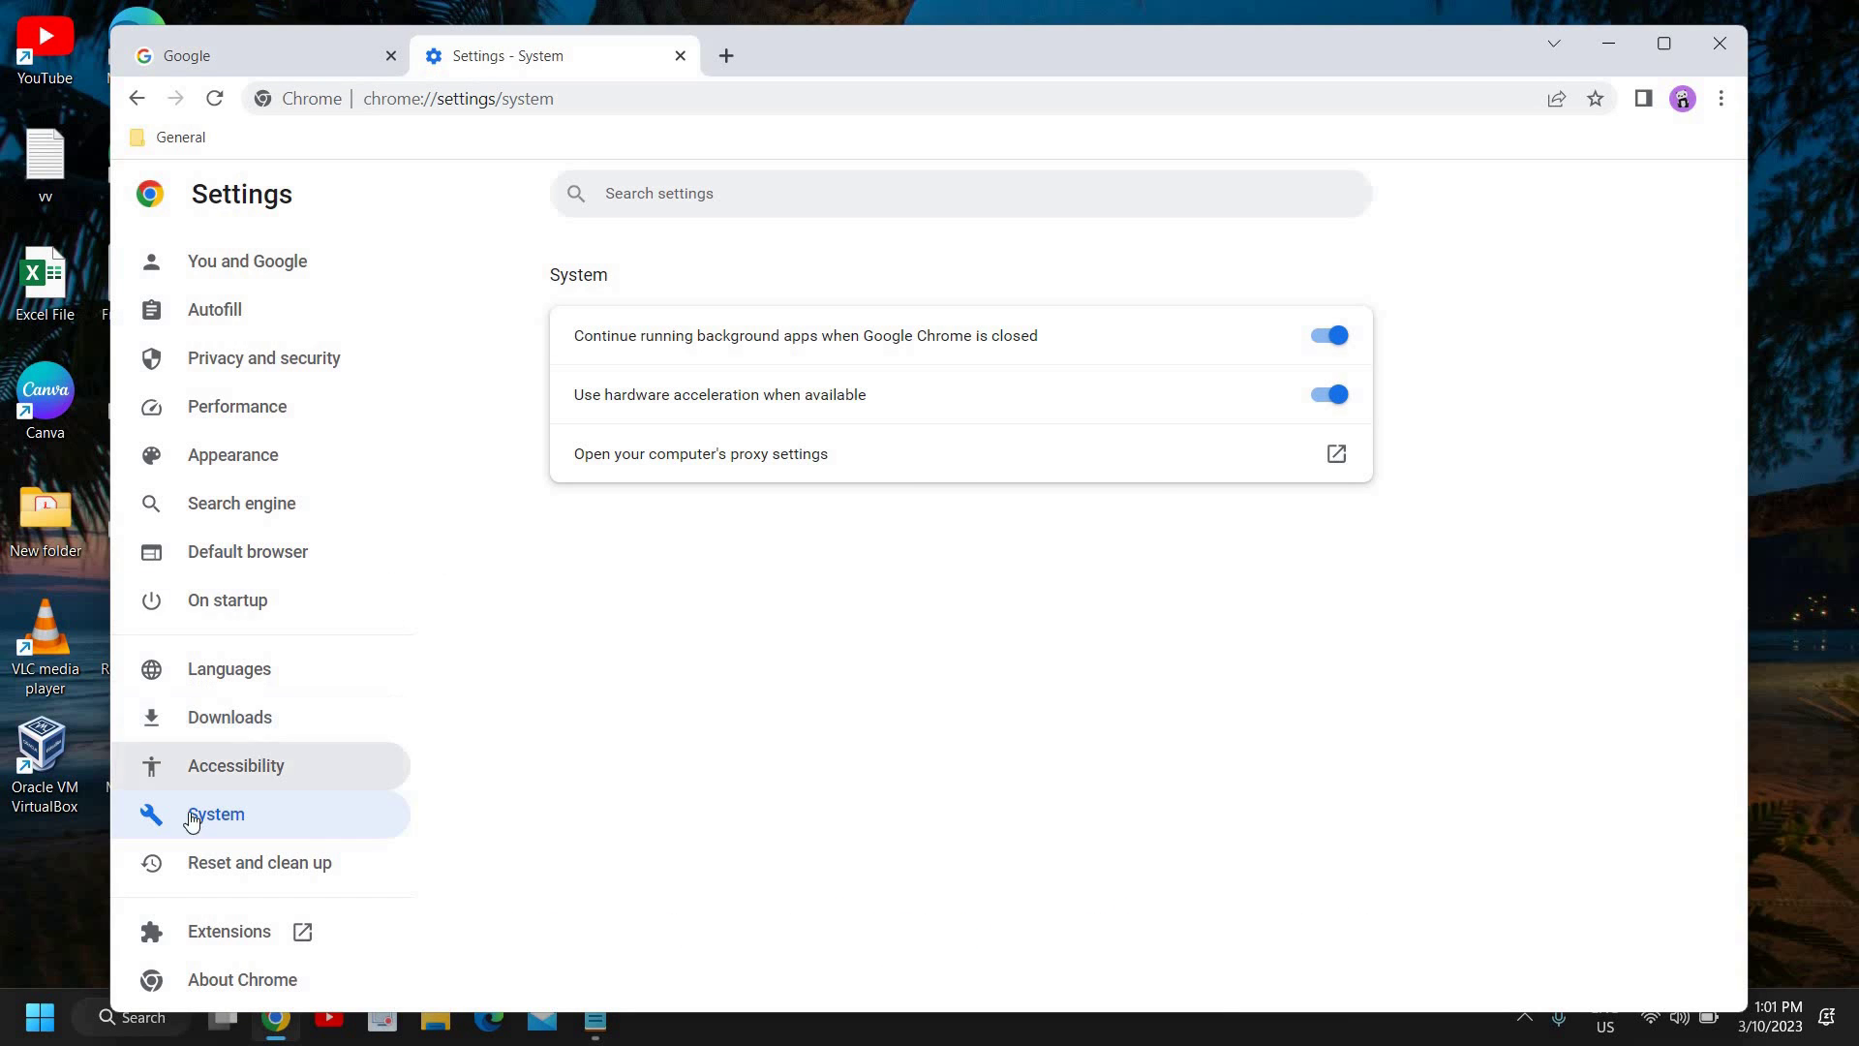
{"action": "left_click", "coordinate": [221, 824]}
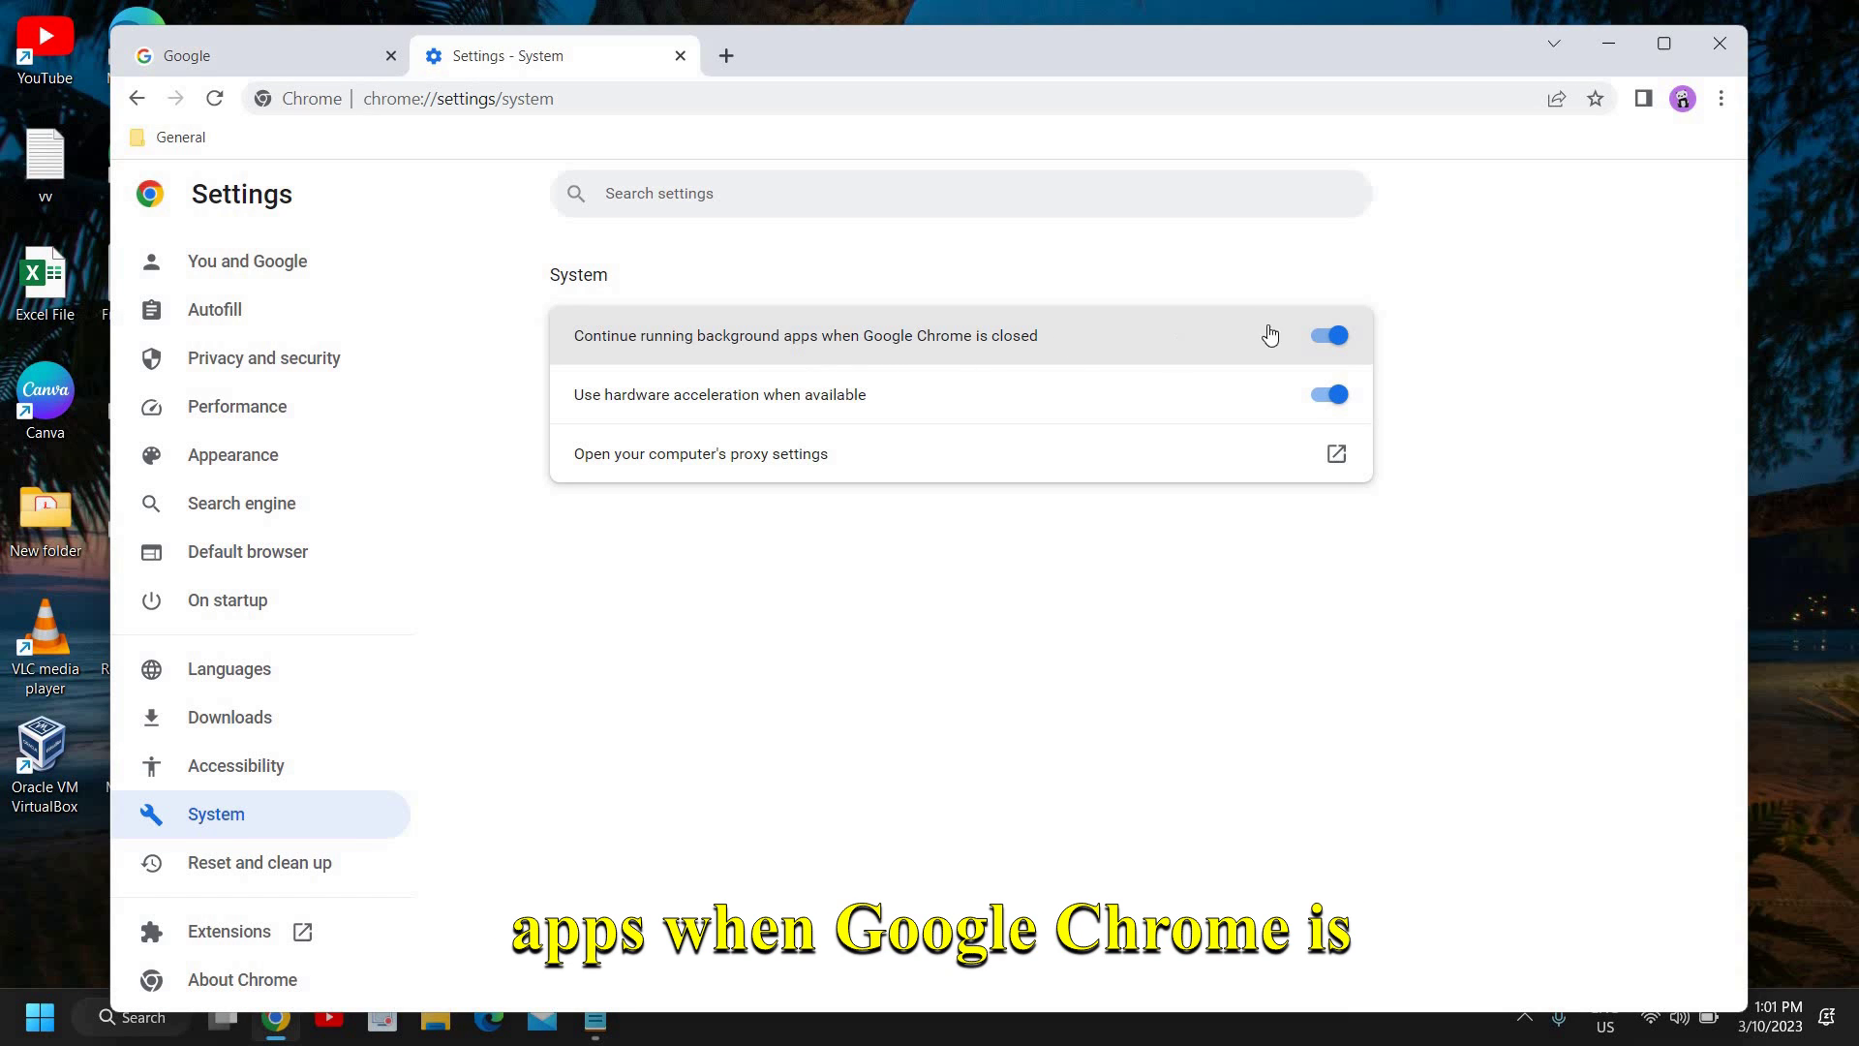
{"action": "left_click", "coordinate": [1328, 338]}
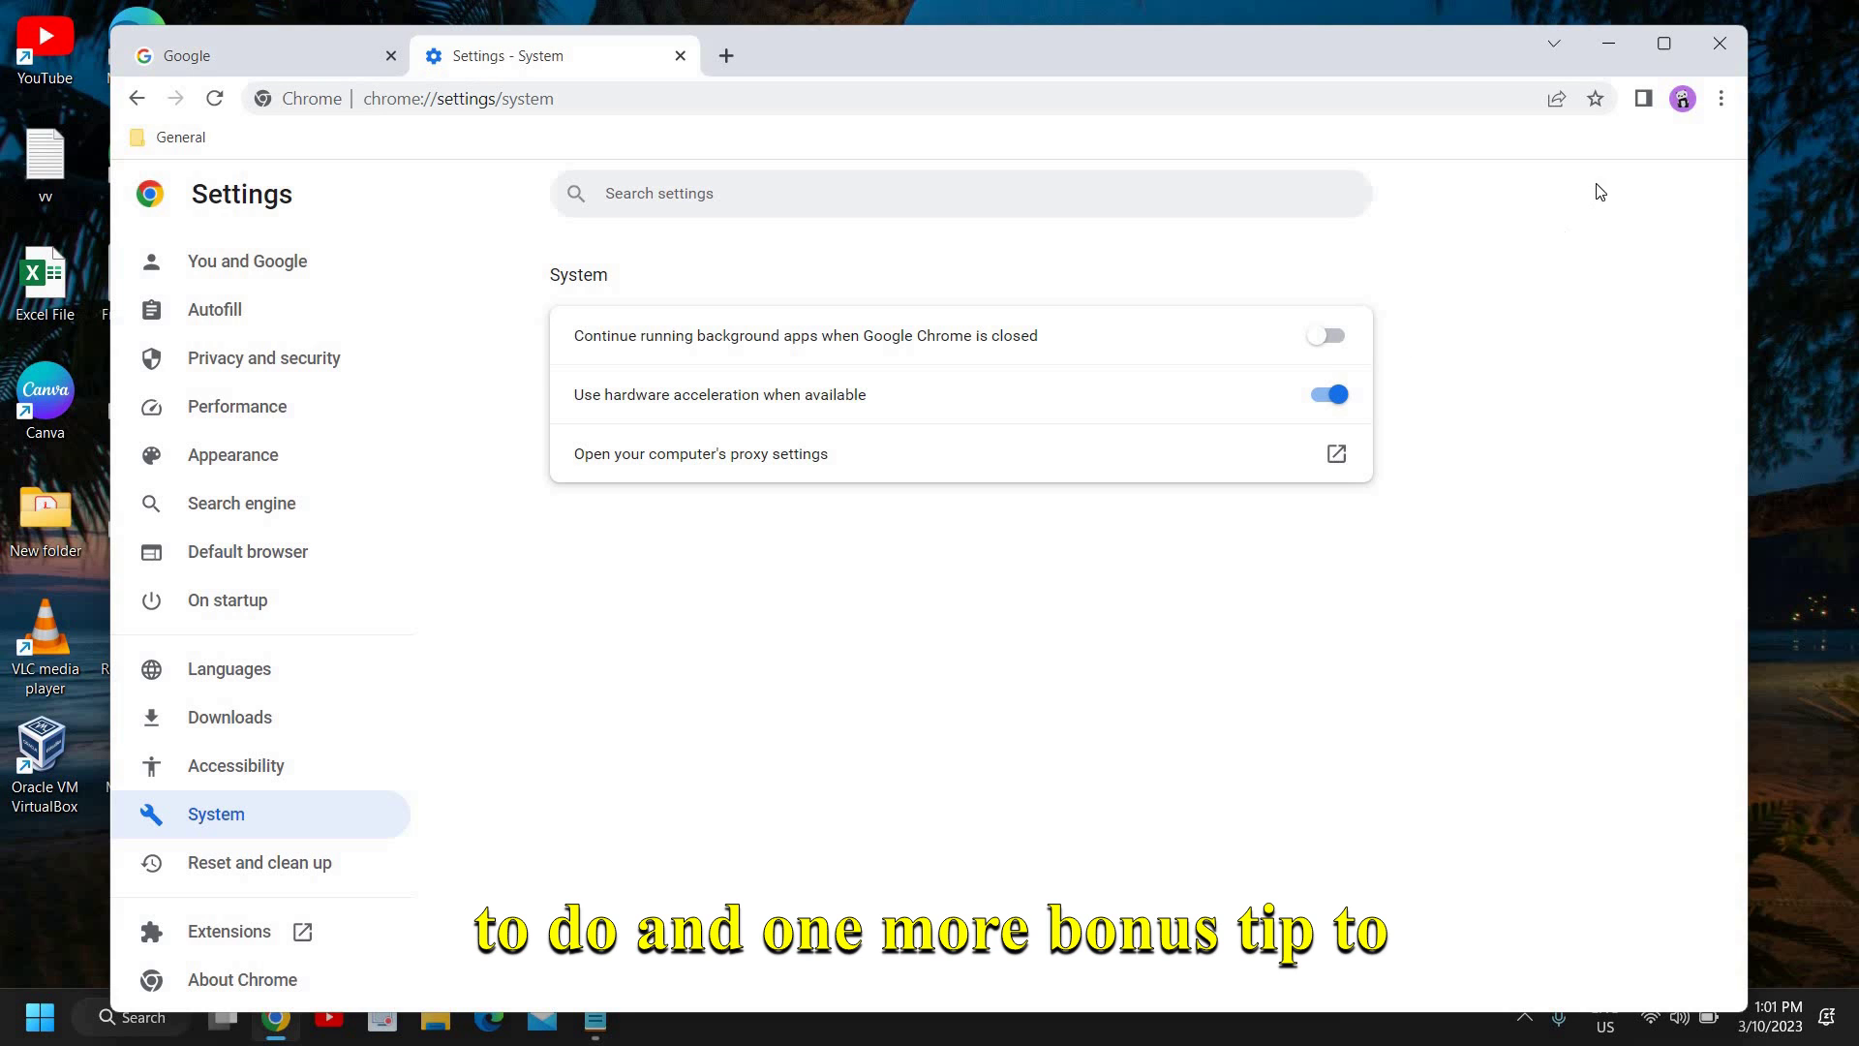
Step: Open the Extensions page, check that Google Docs Offline is listed, then close Chrome
{"action": "left_click", "coordinate": [1721, 99]}
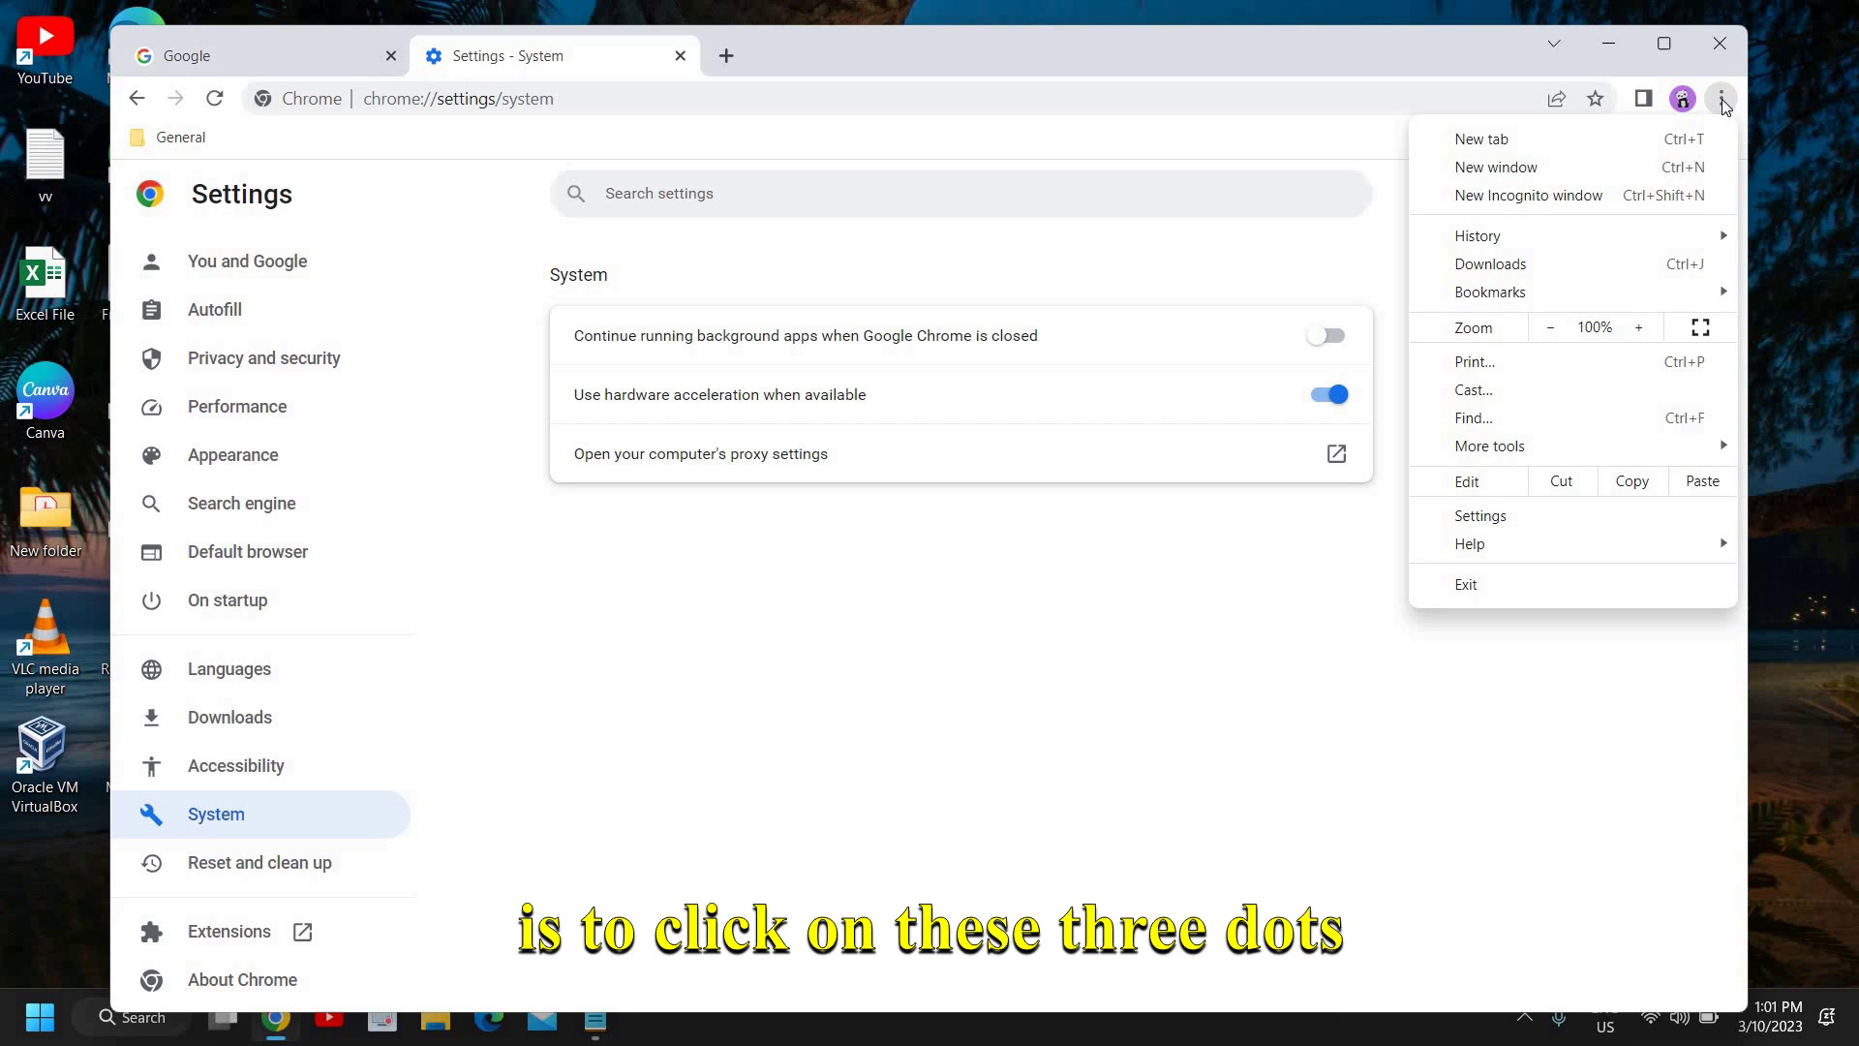
{"action": "mouse_move", "coordinate": [1489, 445]}
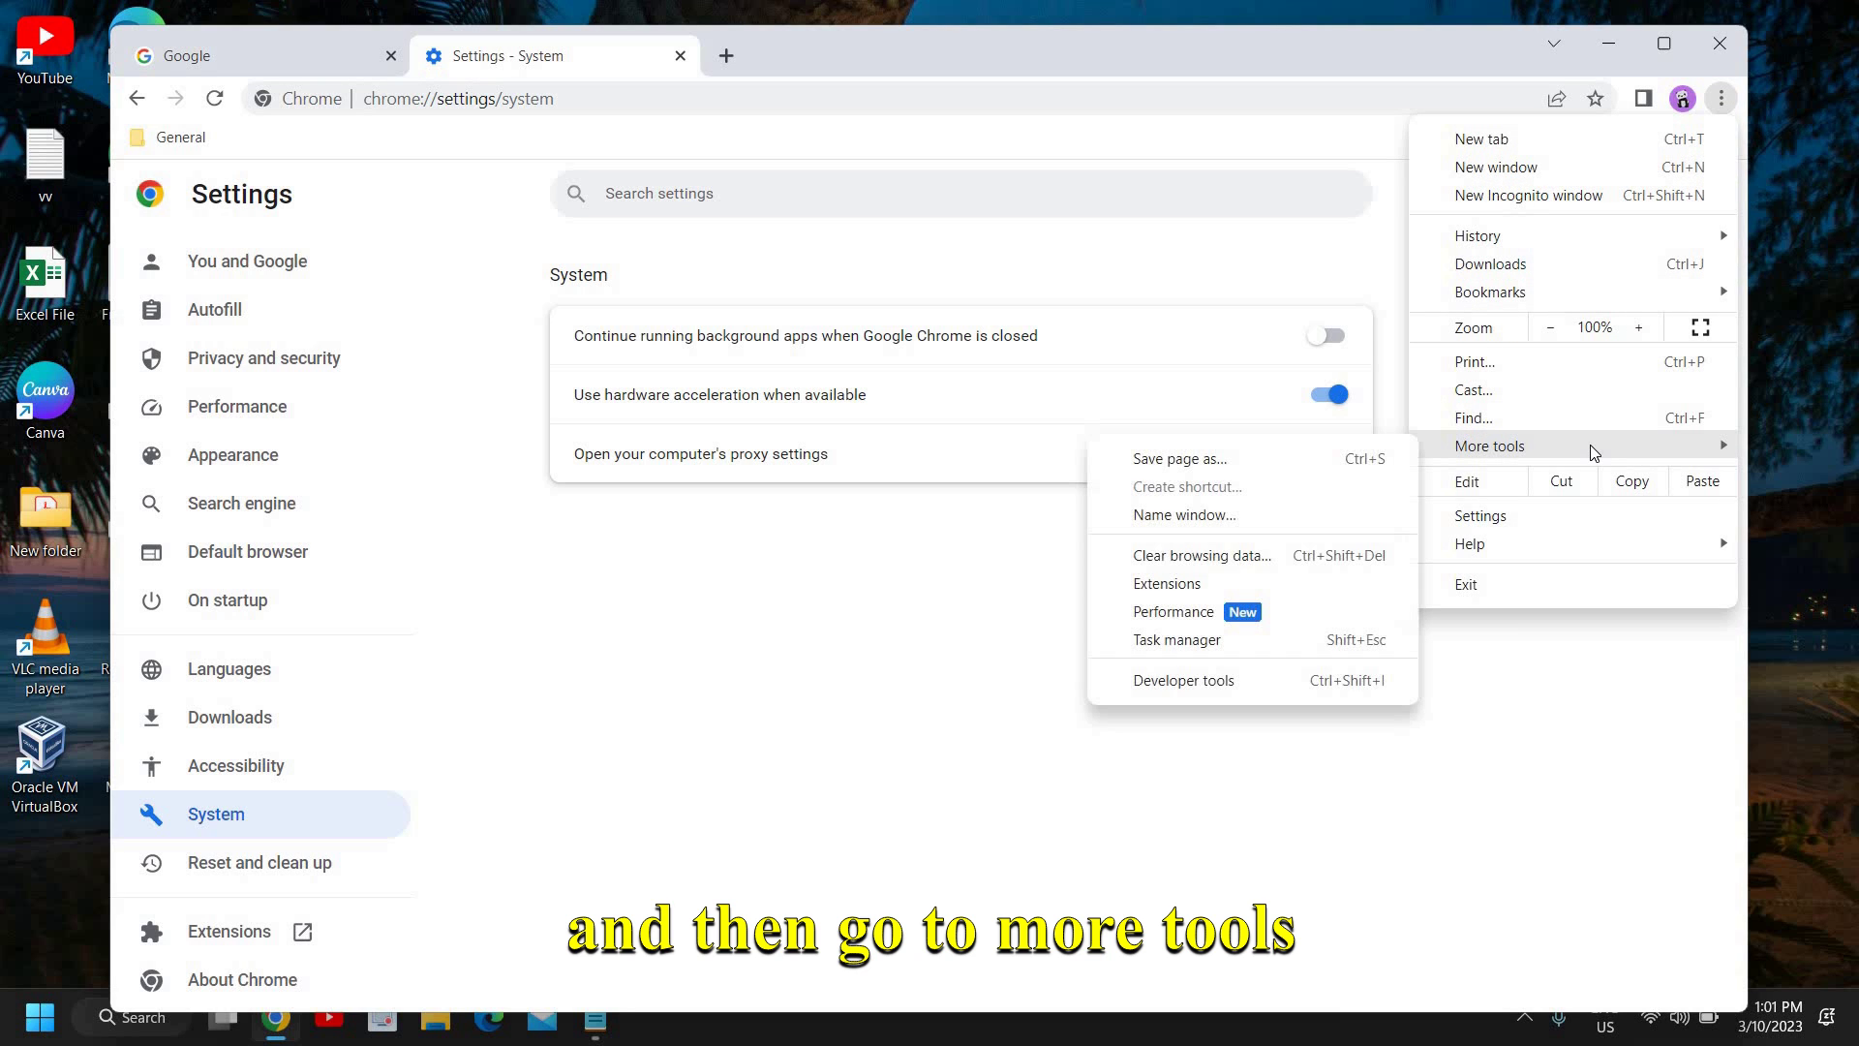
{"action": "left_click", "coordinate": [1209, 595]}
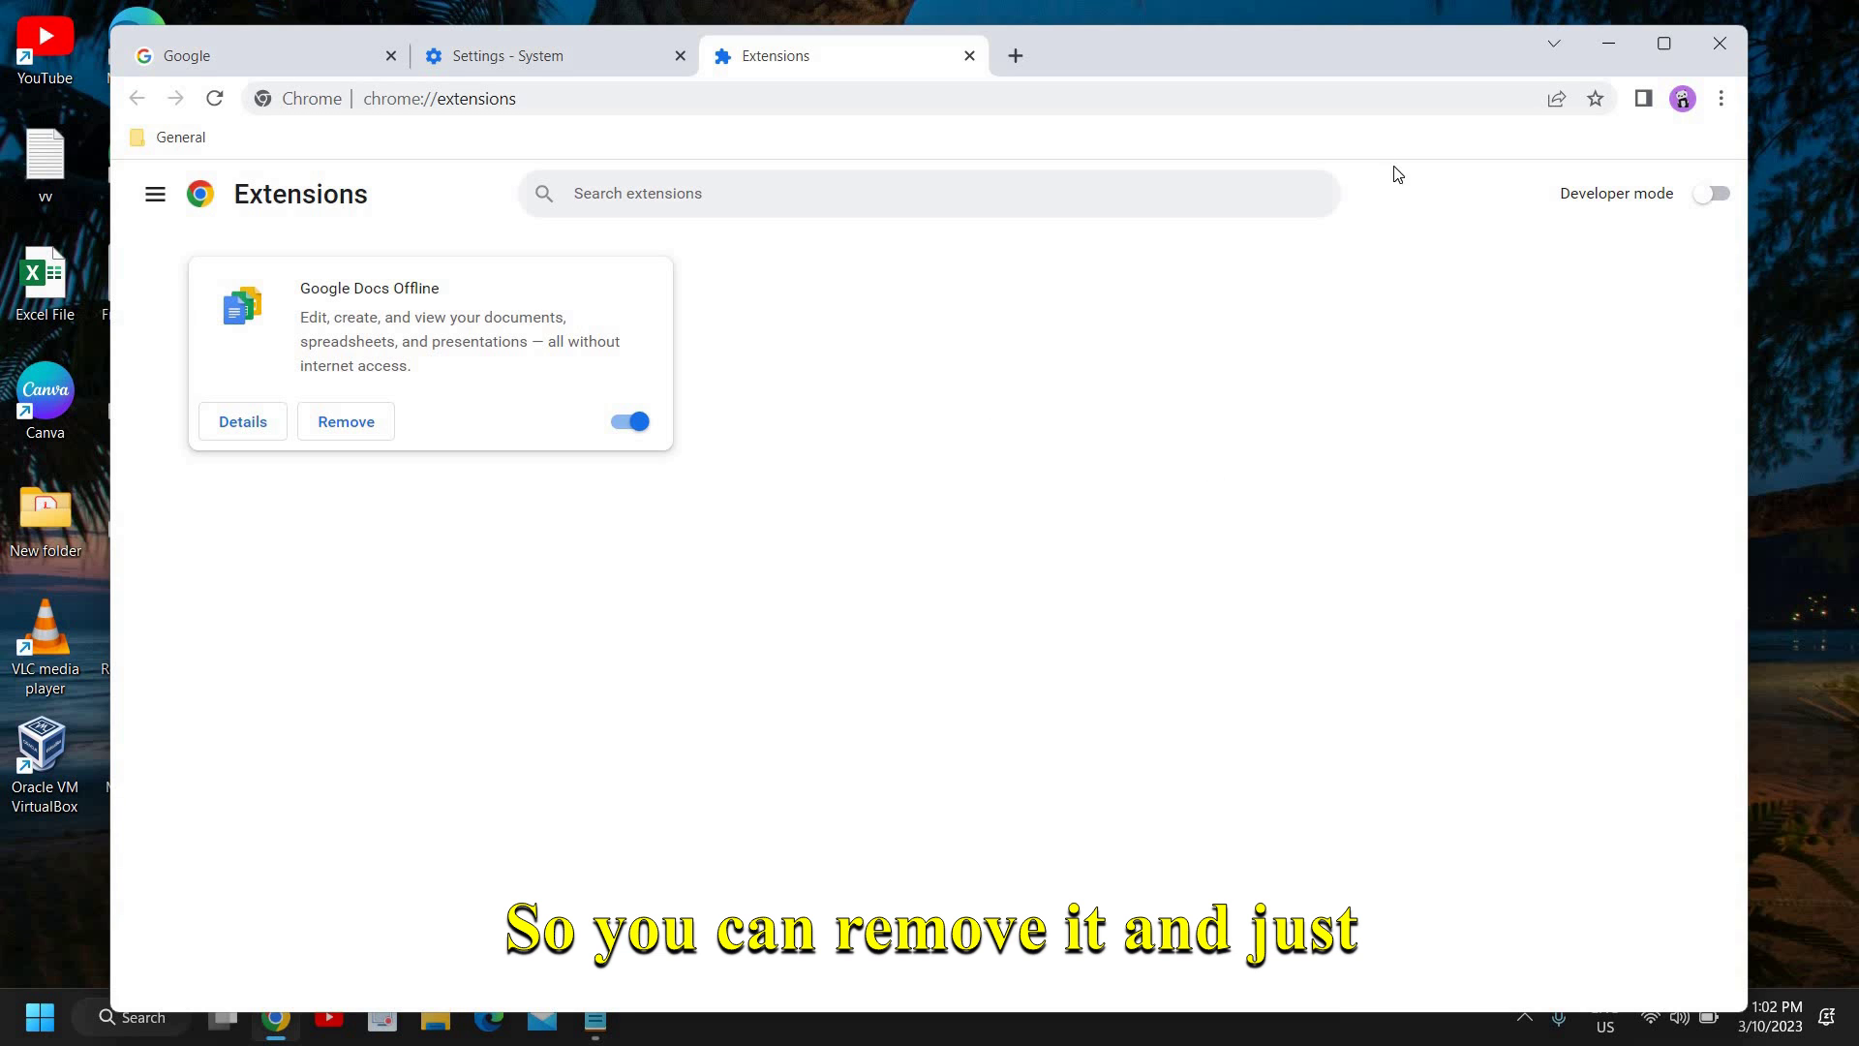
{"action": "left_click", "coordinate": [1720, 44]}
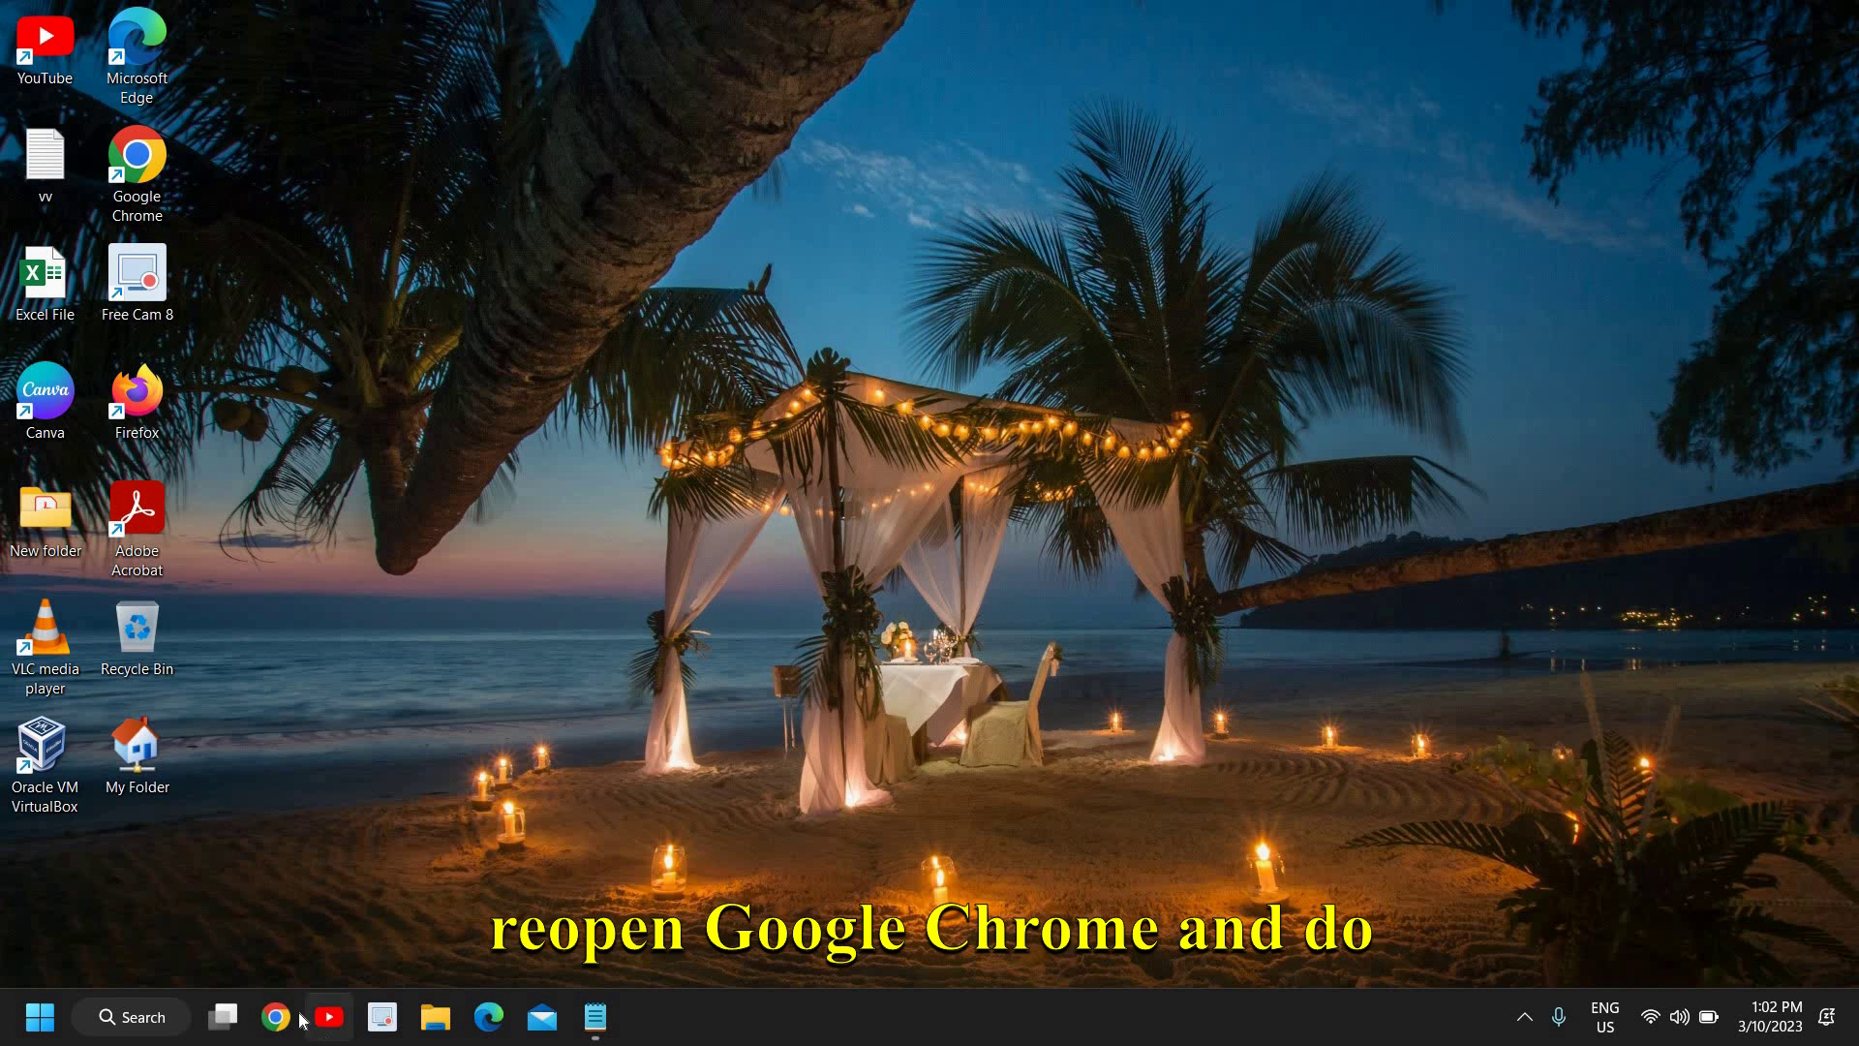
Step: Relaunch Chrome from the taskbar icon to load google.com
{"action": "left_click", "coordinate": [278, 1019]}
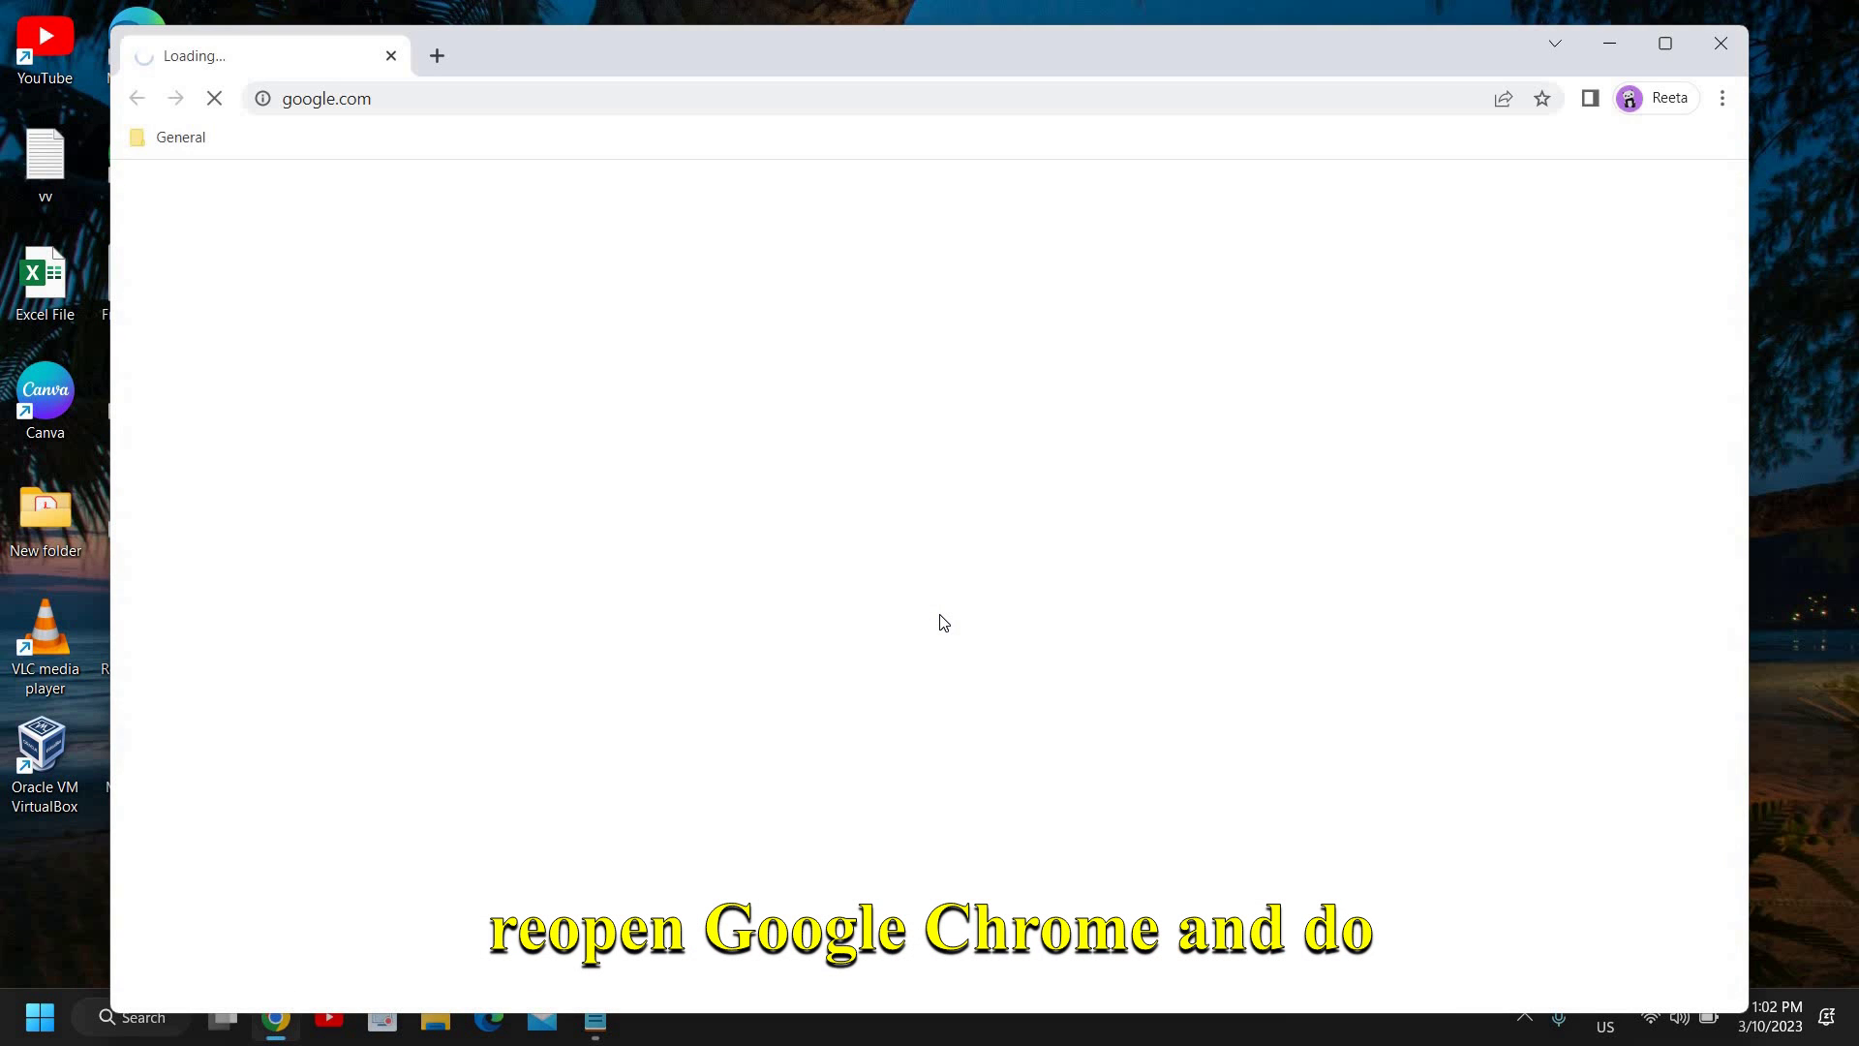